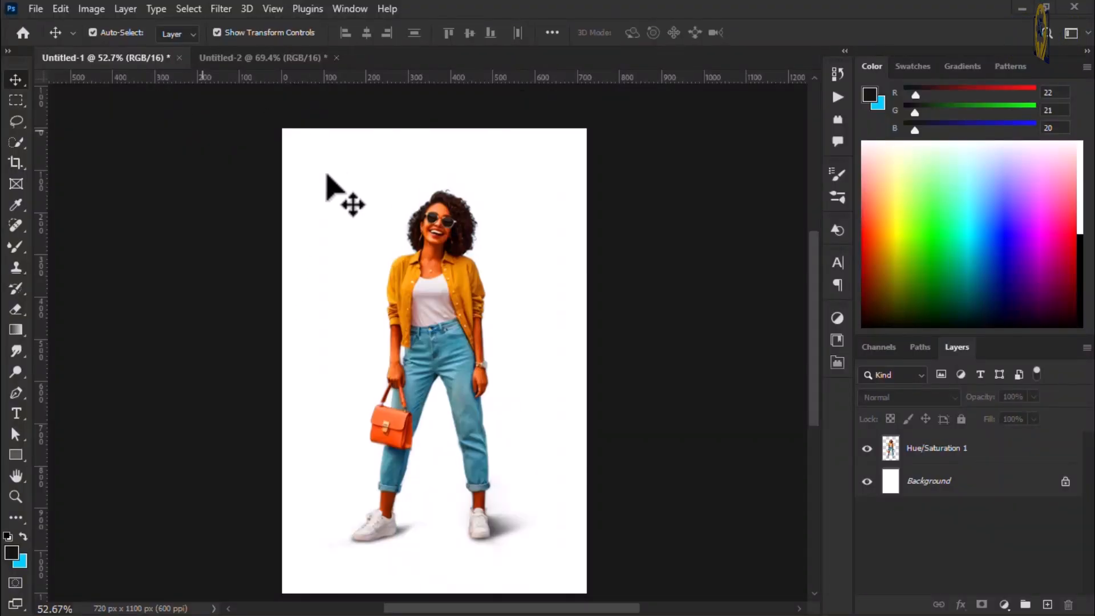
Step: Hide the Hue/Saturation 1 layer to check its content and show it again
{"action": "left_click", "coordinate": [930, 448]}
{"action": "left_click", "coordinate": [772, 430]}
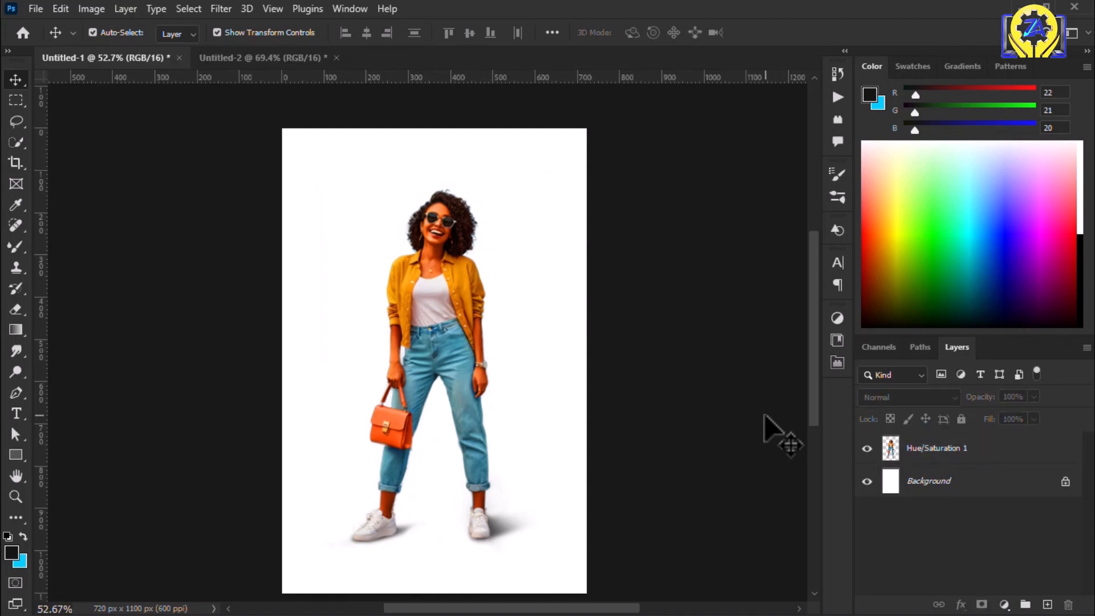
{"action": "left_click", "coordinate": [867, 448]}
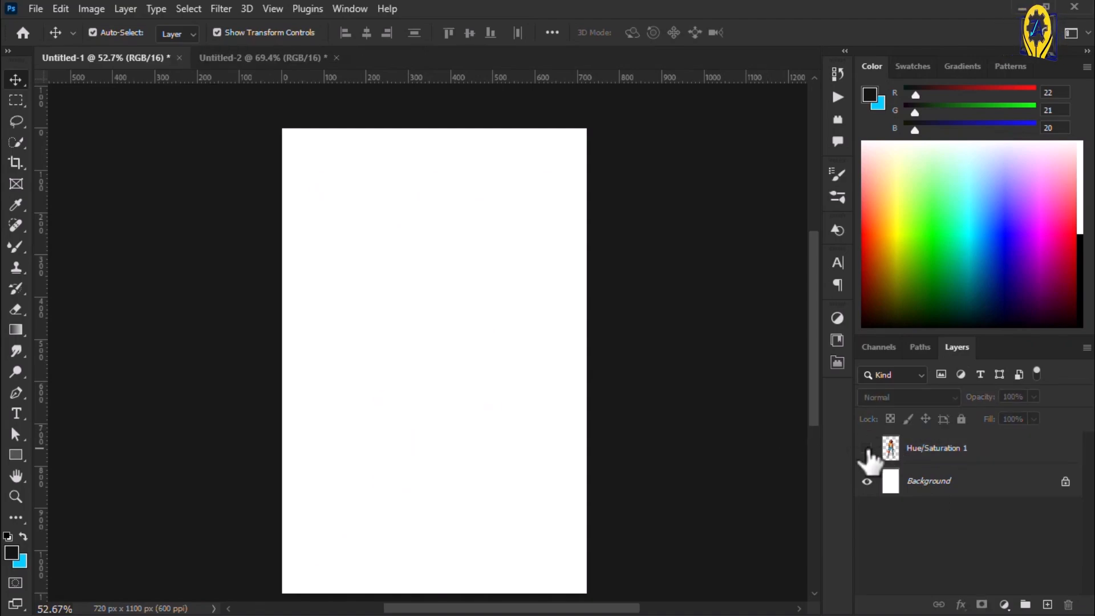
{"action": "left_click", "coordinate": [867, 448]}
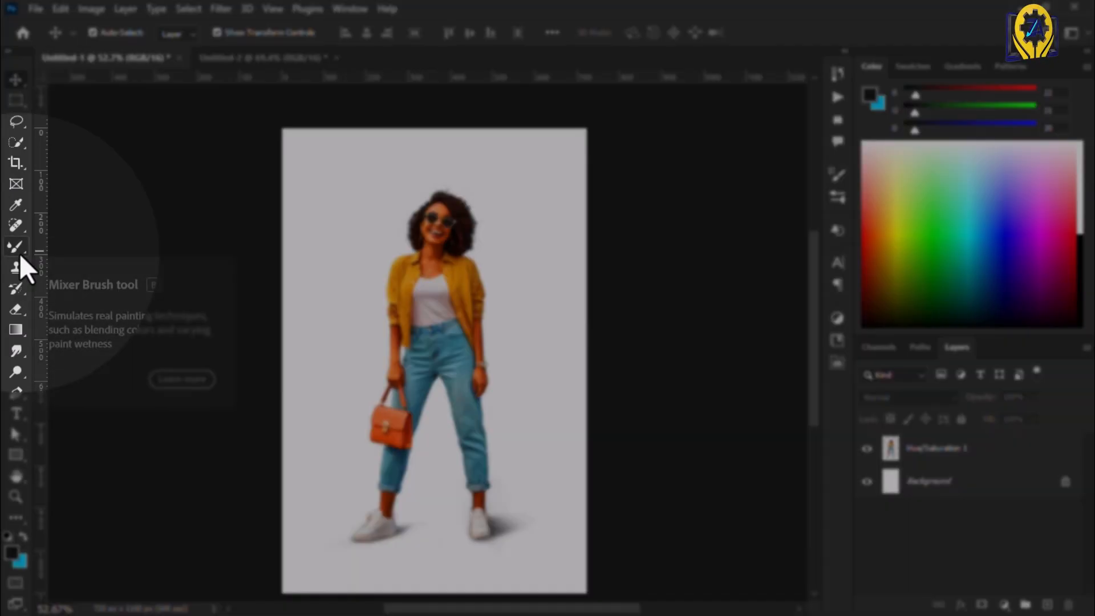
Step: Activate the Mixer Brush tool and add a new empty layer above the Hue/Saturation 1 layer
{"action": "left_click", "coordinate": [19, 254]}
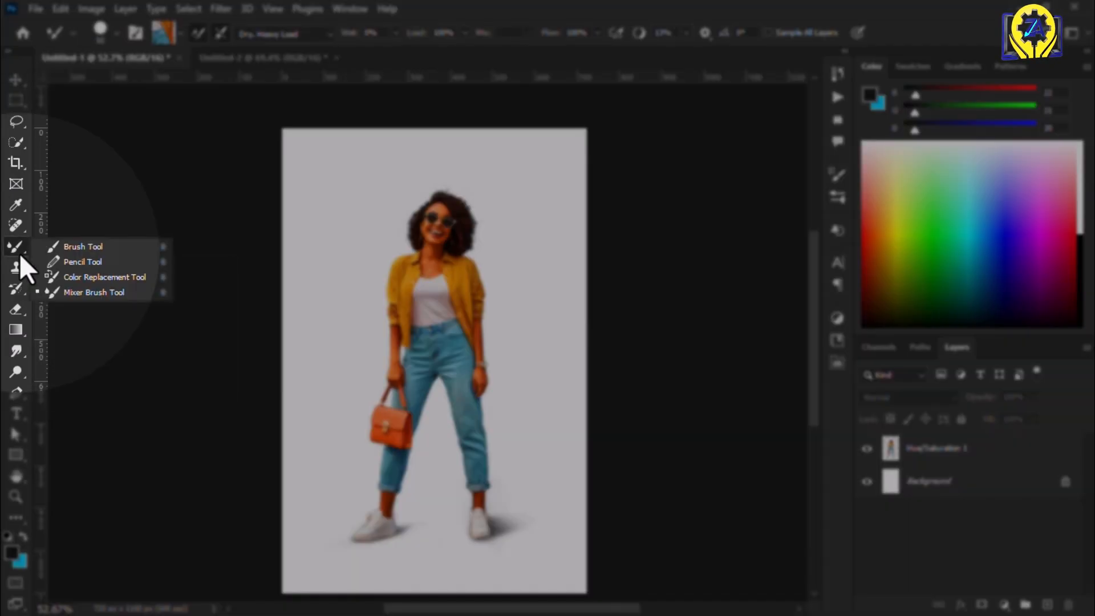
{"action": "left_click", "coordinate": [64, 292]}
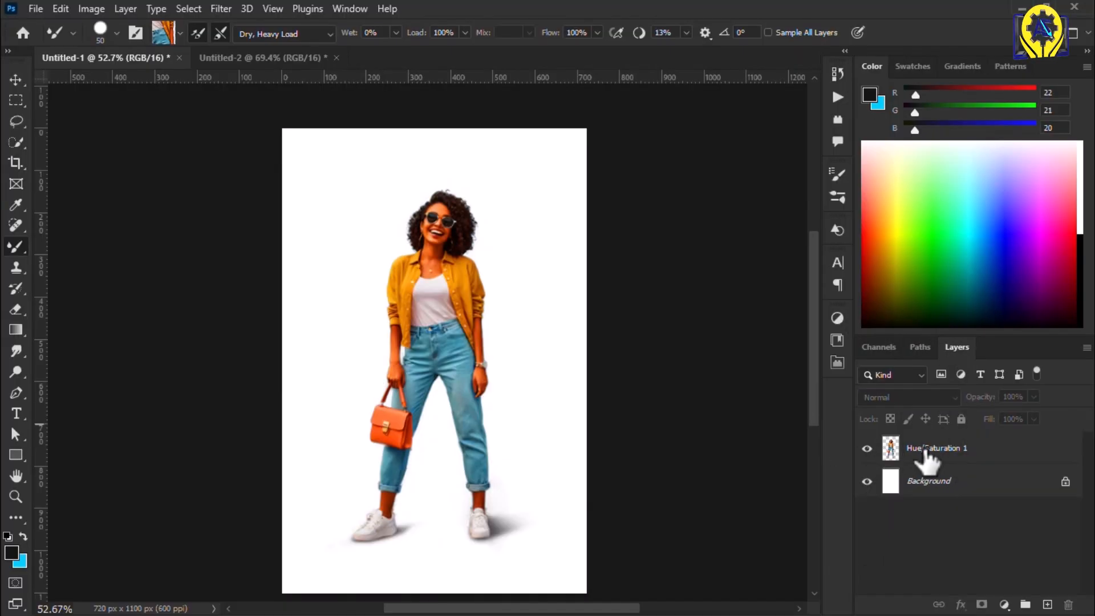
{"action": "left_click", "coordinate": [927, 451]}
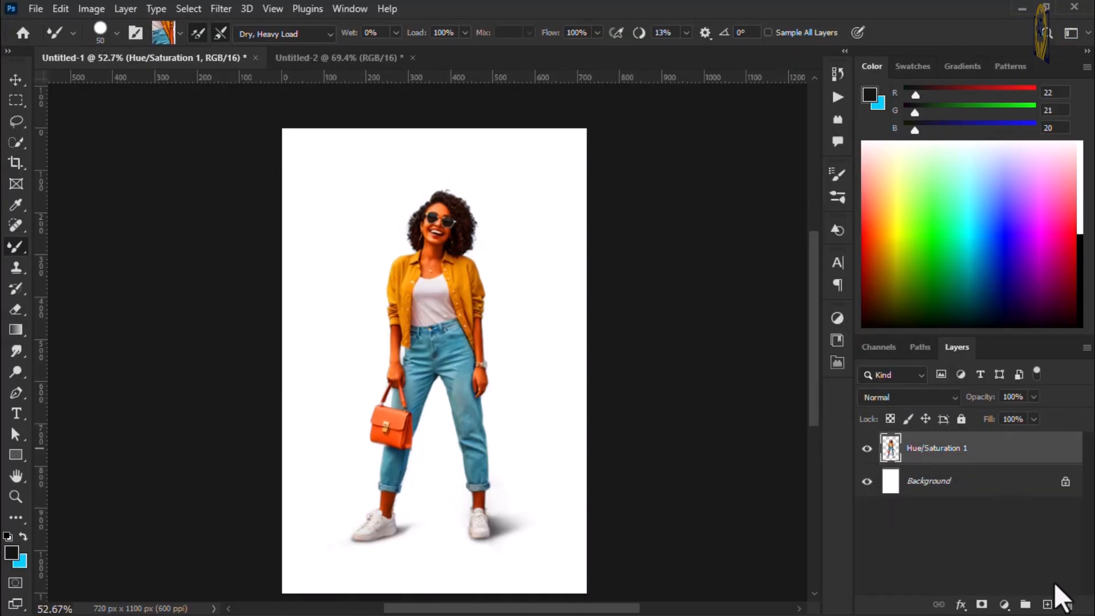
{"action": "left_click", "coordinate": [1048, 605]}
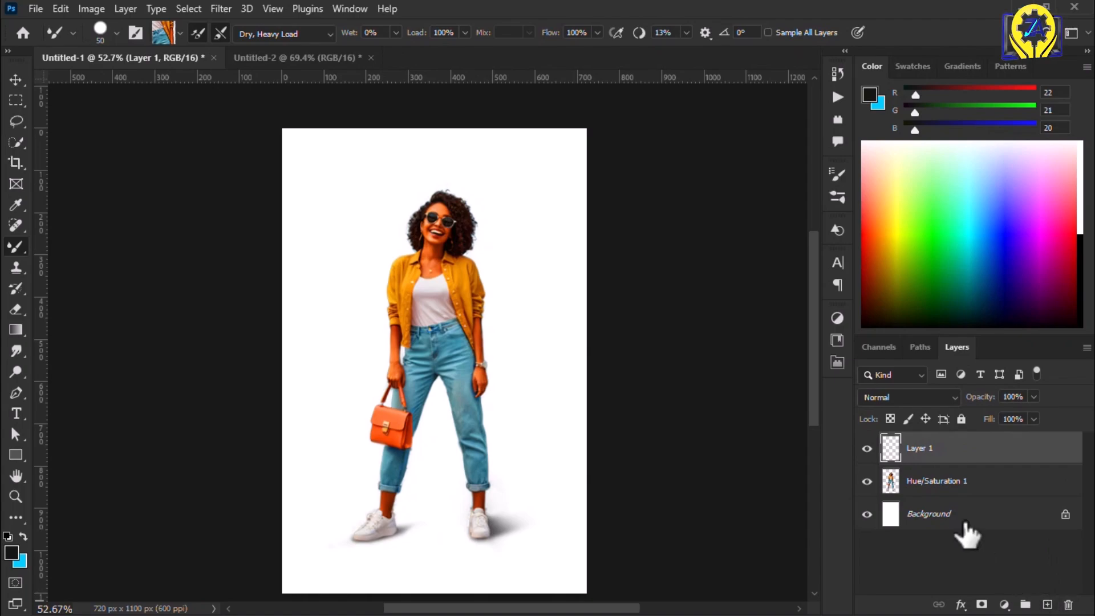
Step: Load the Mixer Brush with the woman's clothing colours from the Hue/Saturation 1 layer, then target Layer 1 with the Dry, Heavy Load preset
{"action": "left_click", "coordinate": [941, 489]}
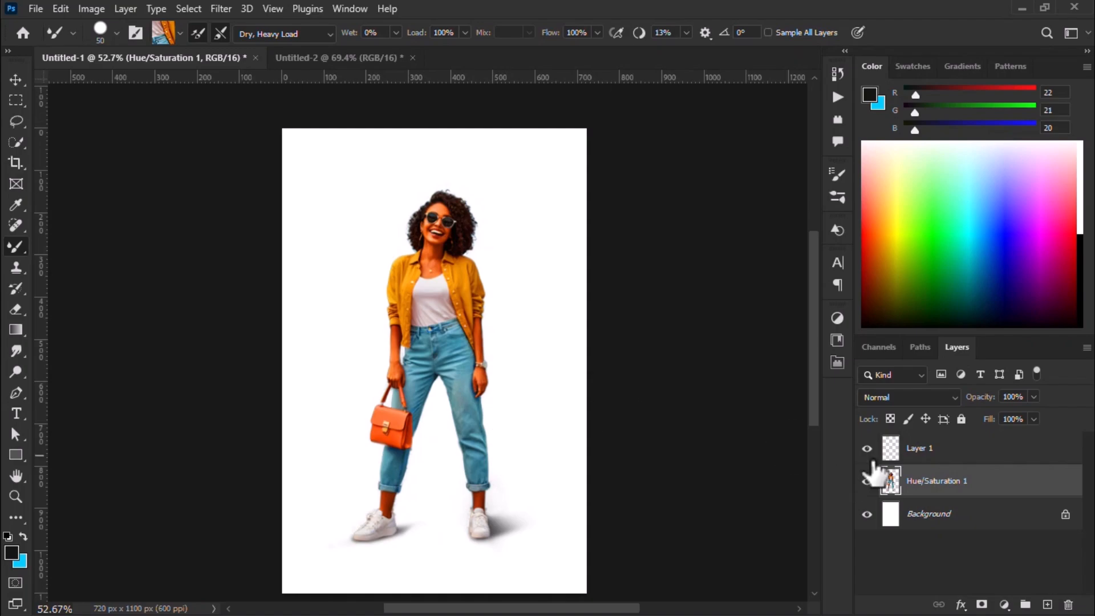
{"action": "left_click", "coordinate": [913, 448]}
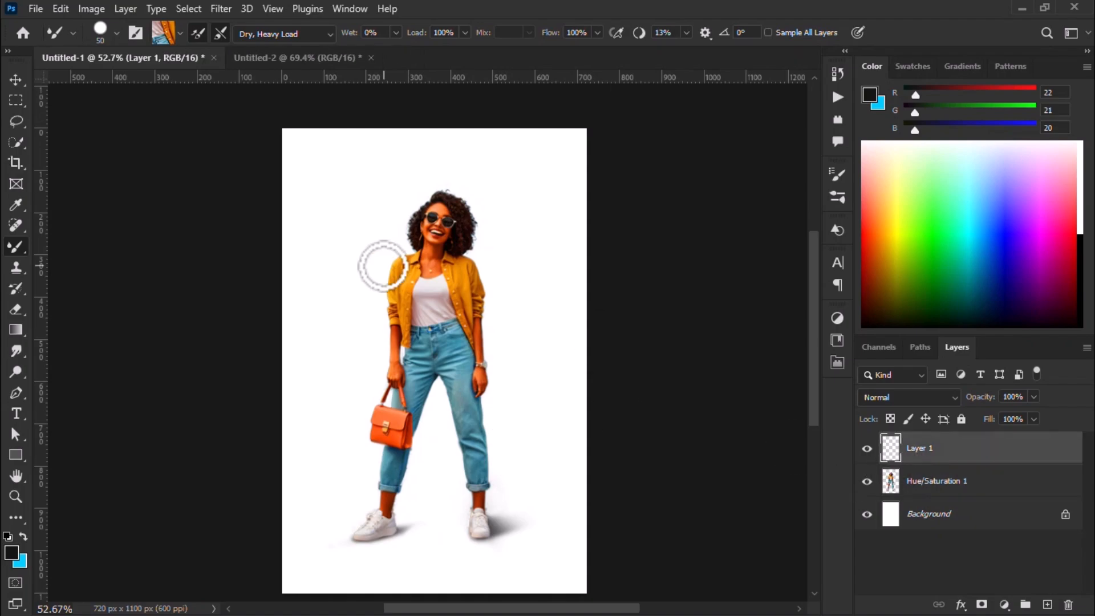
{"action": "left_click", "coordinate": [322, 35]}
{"action": "left_click", "coordinate": [330, 110]}
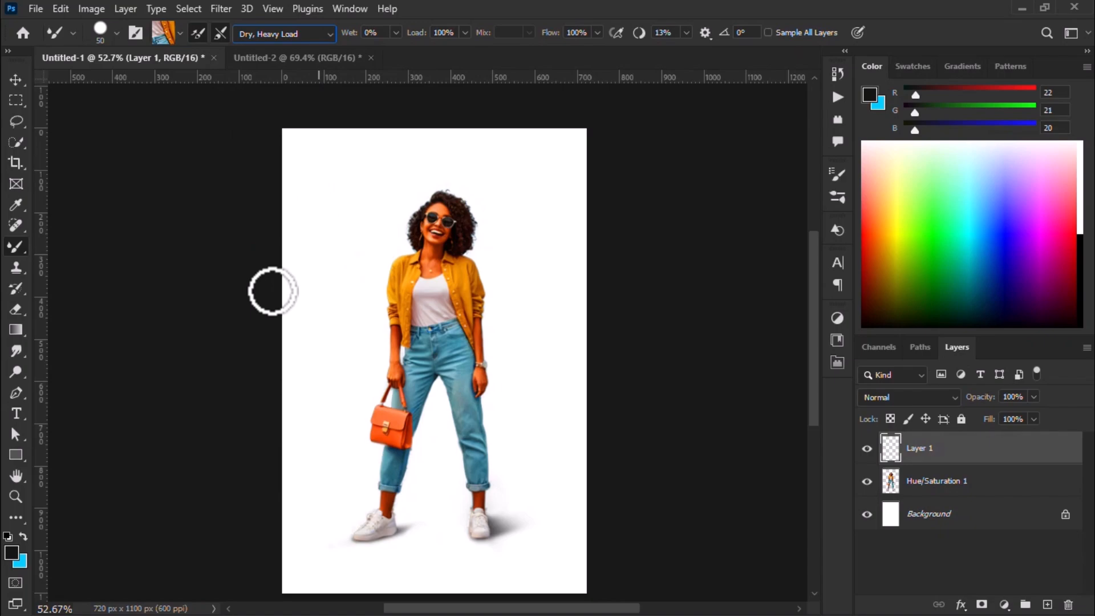
Step: Paint a looping ribbon stroke on Layer 1 from the canvas's left edge, across the woman's hips and legs, to the right edge
{"action": "mouse_move", "coordinate": [272, 291]}
{"action": "left_mouse_down"}
{"action": "mouse_move", "coordinate": [316, 194]}
{"action": "mouse_move", "coordinate": [351, 216]}
{"action": "mouse_move", "coordinate": [350, 281]}
{"action": "mouse_move", "coordinate": [328, 364]}
{"action": "mouse_move", "coordinate": [313, 356]}
{"action": "mouse_move", "coordinate": [344, 327]}
{"action": "mouse_move", "coordinate": [476, 378]}
{"action": "mouse_move", "coordinate": [522, 358]}
{"action": "mouse_move", "coordinate": [473, 319]}
{"action": "mouse_move", "coordinate": [414, 416]}
{"action": "mouse_move", "coordinate": [305, 420]}
{"action": "left_mouse_up"}
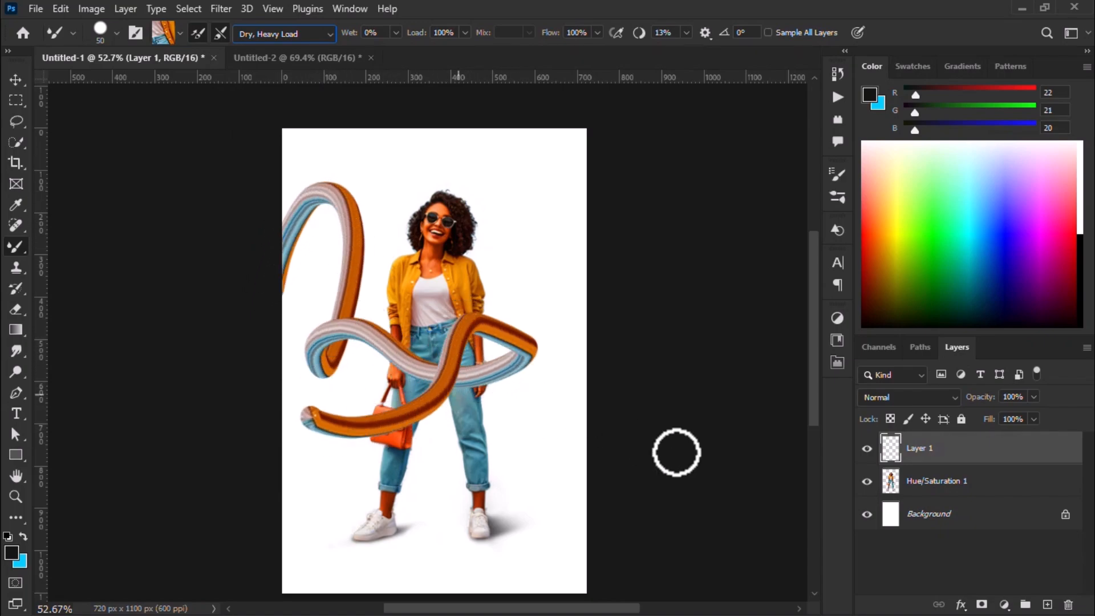
{"action": "left_click", "coordinate": [676, 452], "text": "shift"}
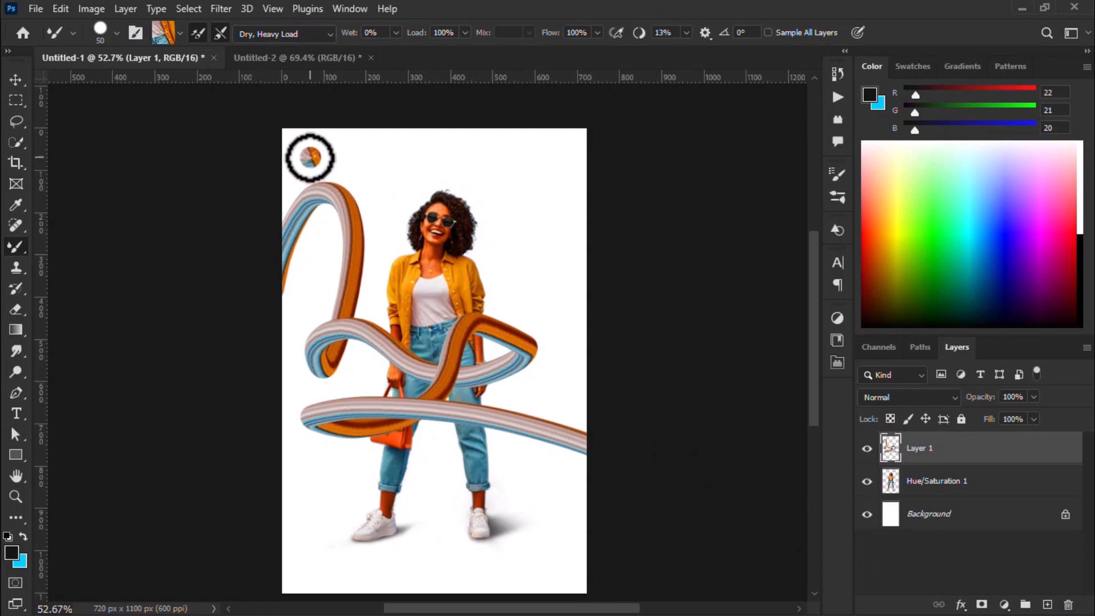
{"action": "mouse_move", "coordinate": [311, 157]}
{"action": "left_mouse_down"}
{"action": "mouse_move", "coordinate": [422, 155]}
{"action": "mouse_move", "coordinate": [504, 177]}
{"action": "mouse_move", "coordinate": [586, 180]}
{"action": "mouse_move", "coordinate": [619, 243]}
{"action": "mouse_move", "coordinate": [617, 266]}
{"action": "mouse_move", "coordinate": [554, 255]}
{"action": "mouse_move", "coordinate": [510, 394]}
{"action": "mouse_move", "coordinate": [473, 426]}
{"action": "mouse_move", "coordinate": [509, 465]}
{"action": "mouse_move", "coordinate": [548, 465]}
{"action": "left_mouse_up"}
{"action": "key", "text": "ctrl+z"}
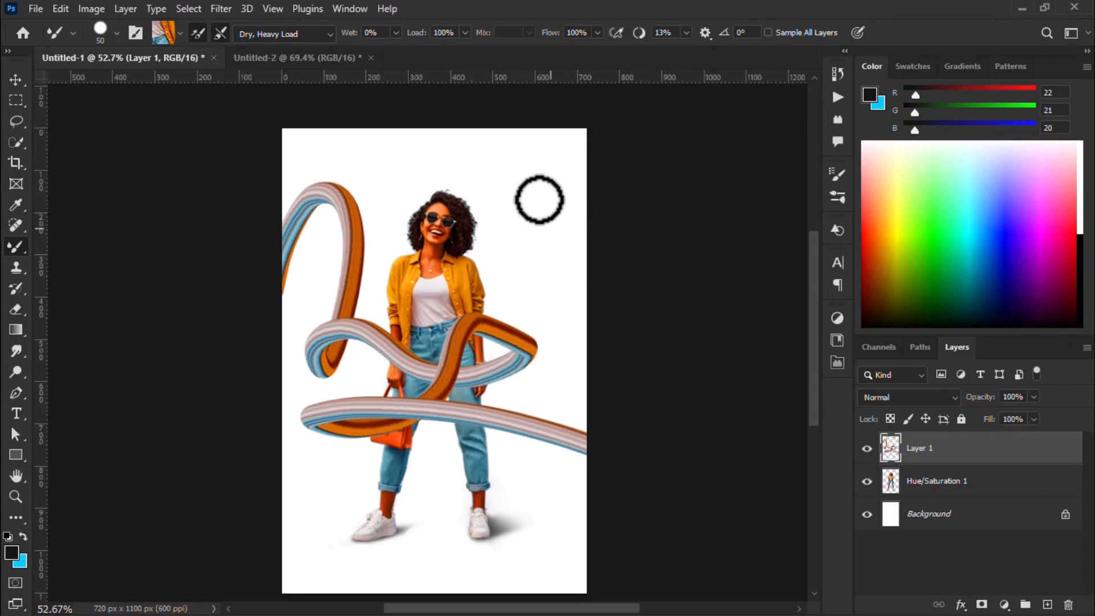
{"action": "mouse_move", "coordinate": [505, 164]}
{"action": "left_mouse_down"}
{"action": "mouse_move", "coordinate": [606, 332]}
{"action": "mouse_move", "coordinate": [573, 526]}
{"action": "mouse_move", "coordinate": [429, 598]}
{"action": "mouse_move", "coordinate": [327, 569]}
{"action": "mouse_move", "coordinate": [260, 517]}
{"action": "mouse_move", "coordinate": [432, 519]}
{"action": "mouse_move", "coordinate": [692, 492]}
{"action": "left_mouse_up"}
{"action": "key", "text": "ctrl+z"}
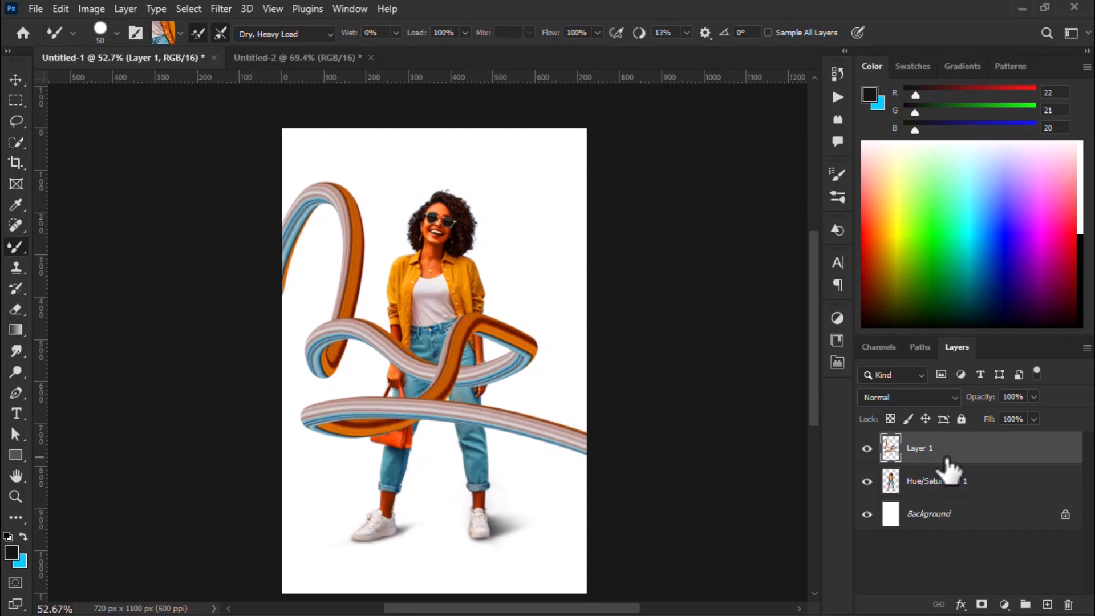
Step: Duplicate the ribbon layer below the Hue/Saturation 1 layer and reselect the original Layer 1
{"action": "left_click_drag", "start_coordinate": [949, 465], "coordinate": [960, 508]}
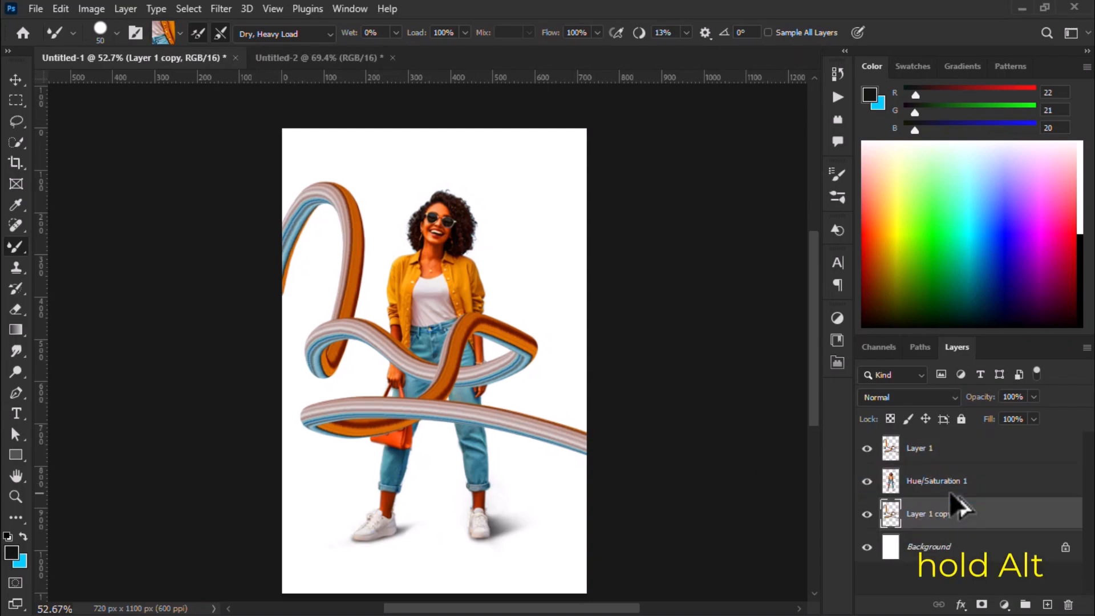
{"action": "left_click", "coordinate": [935, 456]}
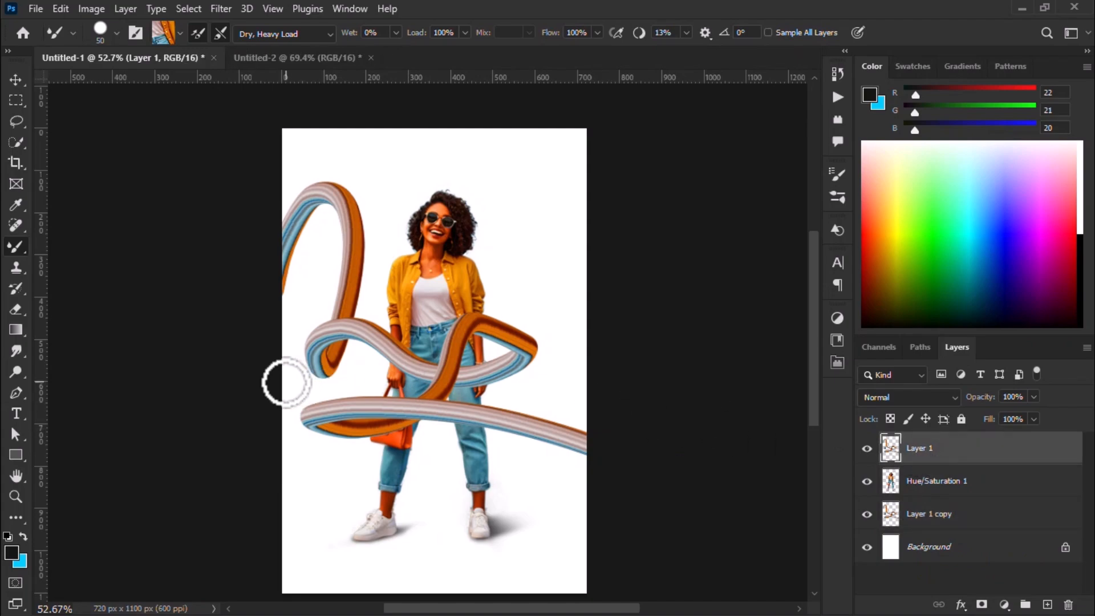
Step: Set up the Eraser with a hard round brush at 60 px, 100% opacity, 100% flow and 0% smoothing
{"action": "left_click", "coordinate": [16, 311]}
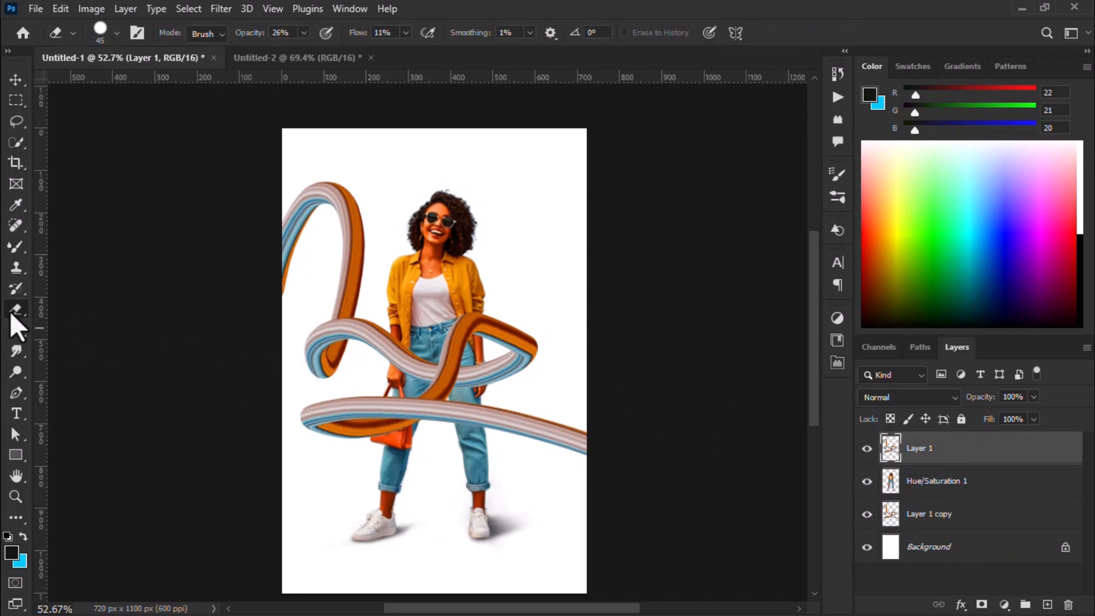
{"action": "left_click", "coordinate": [115, 34]}
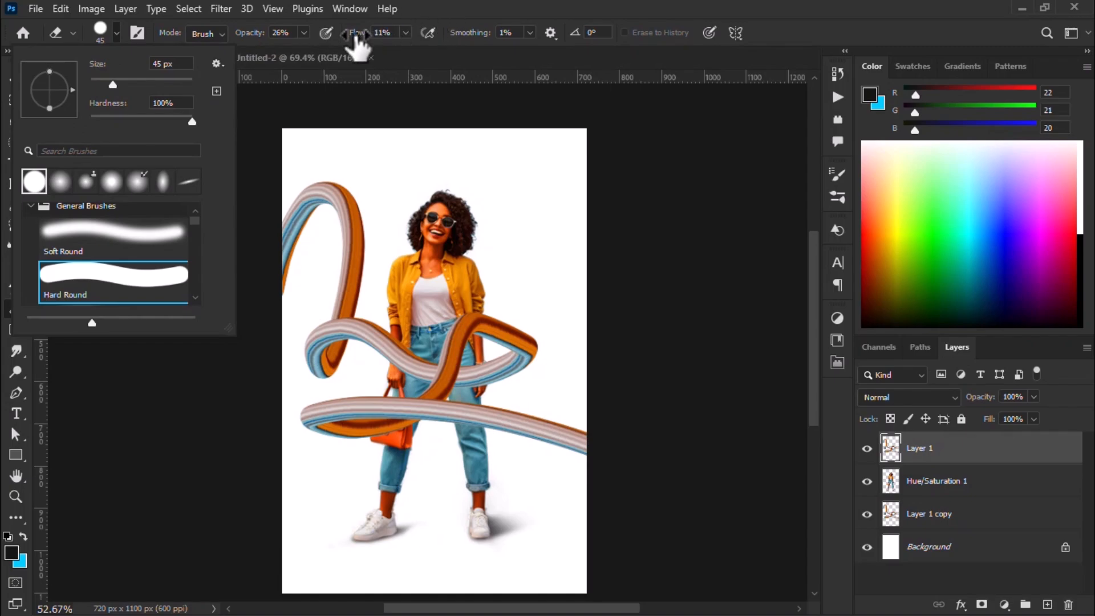
{"action": "left_click_drag", "start_coordinate": [358, 33], "coordinate": [447, 51]}
{"action": "left_click_drag", "start_coordinate": [246, 33], "coordinate": [283, 41]}
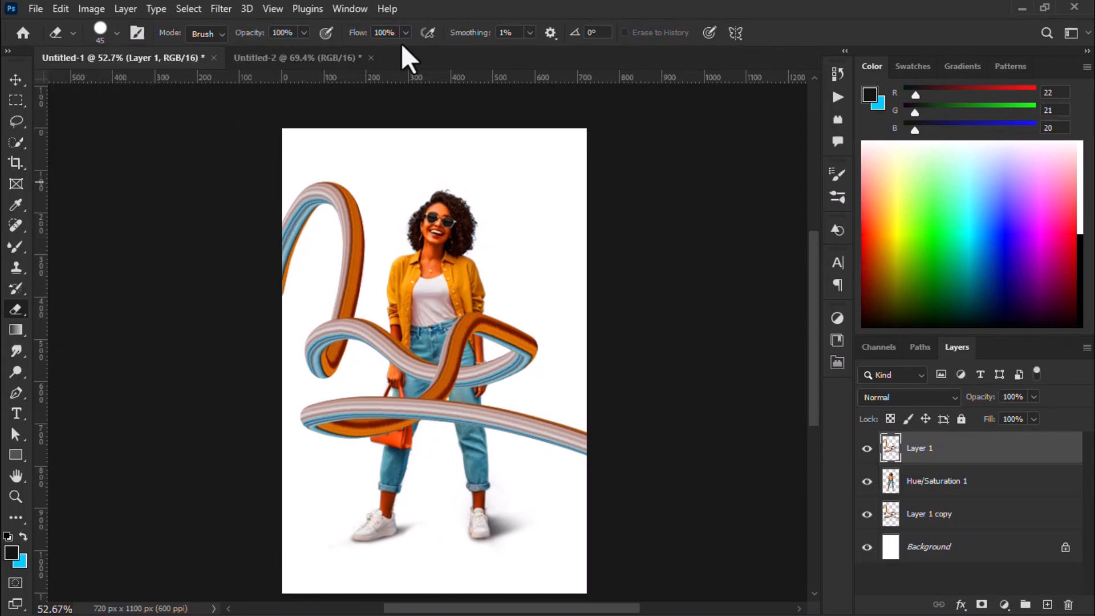
{"action": "left_click_drag", "start_coordinate": [467, 41], "coordinate": [425, 33]}
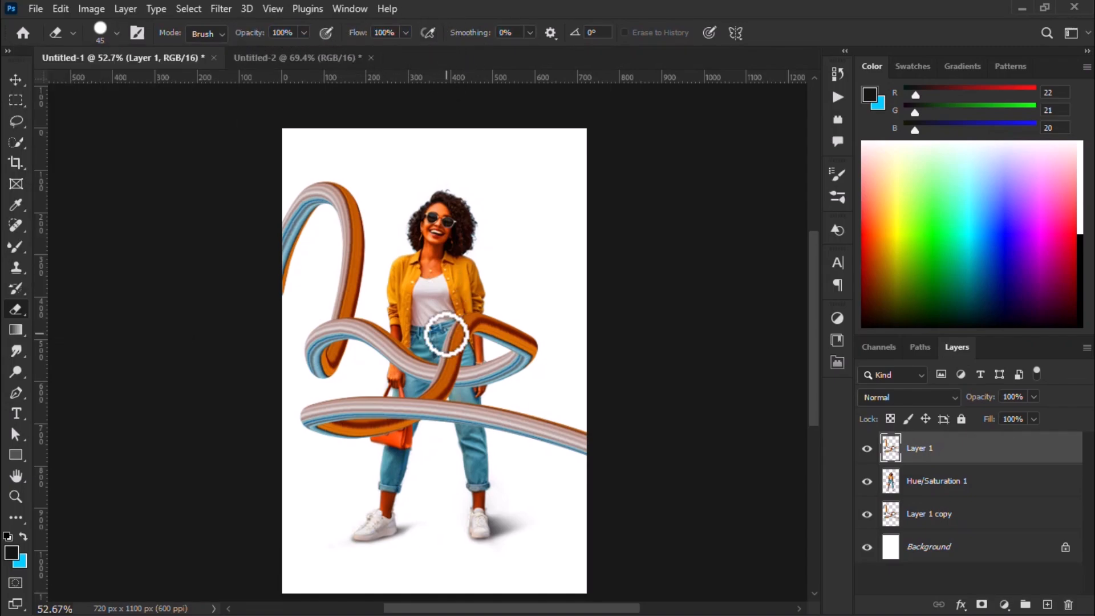
{"action": "key", "text": "bracketright"}
{"action": "key", "text": "bracketright"}
Step: Erase the upper ribbon loop of Layer 1 where it covers the woman's waist, arms and upper jeans, keeping the lower band in front
{"action": "scroll", "coordinate": [448, 342], "scroll_direction": "down", "scroll_amount": 5}
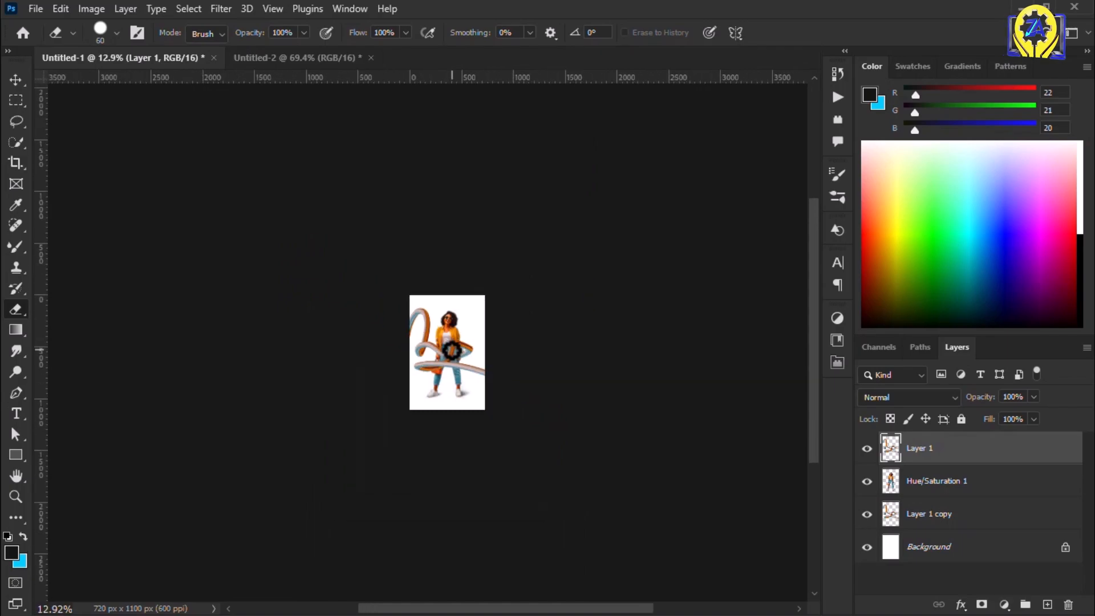
{"action": "scroll", "coordinate": [452, 353], "scroll_direction": "up", "scroll_amount": 6}
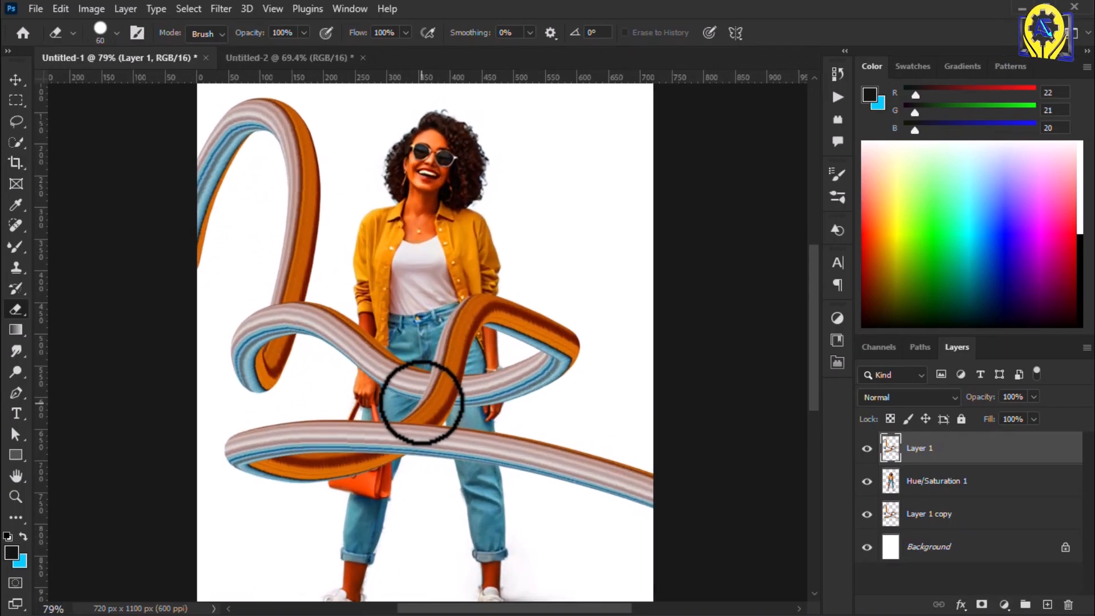
{"action": "mouse_move", "coordinate": [420, 391]}
{"action": "left_mouse_down"}
{"action": "mouse_move", "coordinate": [501, 376]}
{"action": "mouse_move", "coordinate": [472, 325]}
{"action": "mouse_move", "coordinate": [469, 391]}
{"action": "mouse_move", "coordinate": [448, 404]}
{"action": "mouse_move", "coordinate": [448, 391]}
{"action": "mouse_move", "coordinate": [420, 384]}
{"action": "mouse_move", "coordinate": [400, 399]}
{"action": "left_mouse_up"}
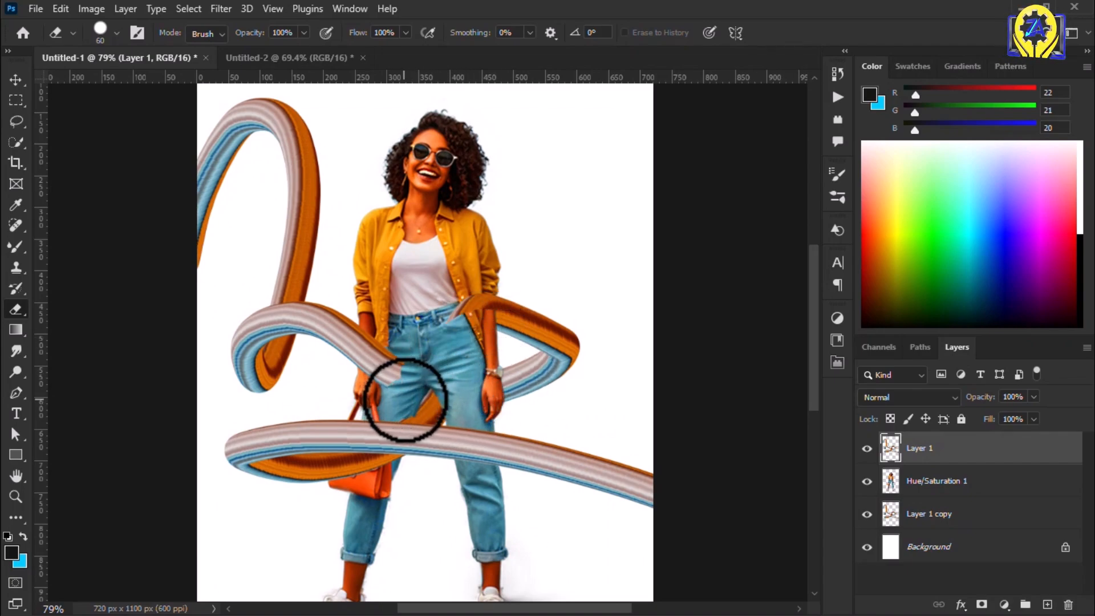
{"action": "mouse_move", "coordinate": [406, 401]}
{"action": "left_mouse_down"}
{"action": "mouse_move", "coordinate": [488, 352]}
{"action": "mouse_move", "coordinate": [530, 367]}
{"action": "mouse_move", "coordinate": [490, 298]}
{"action": "mouse_move", "coordinate": [402, 347]}
{"action": "mouse_move", "coordinate": [356, 316]}
{"action": "mouse_move", "coordinate": [448, 376]}
{"action": "left_mouse_up"}
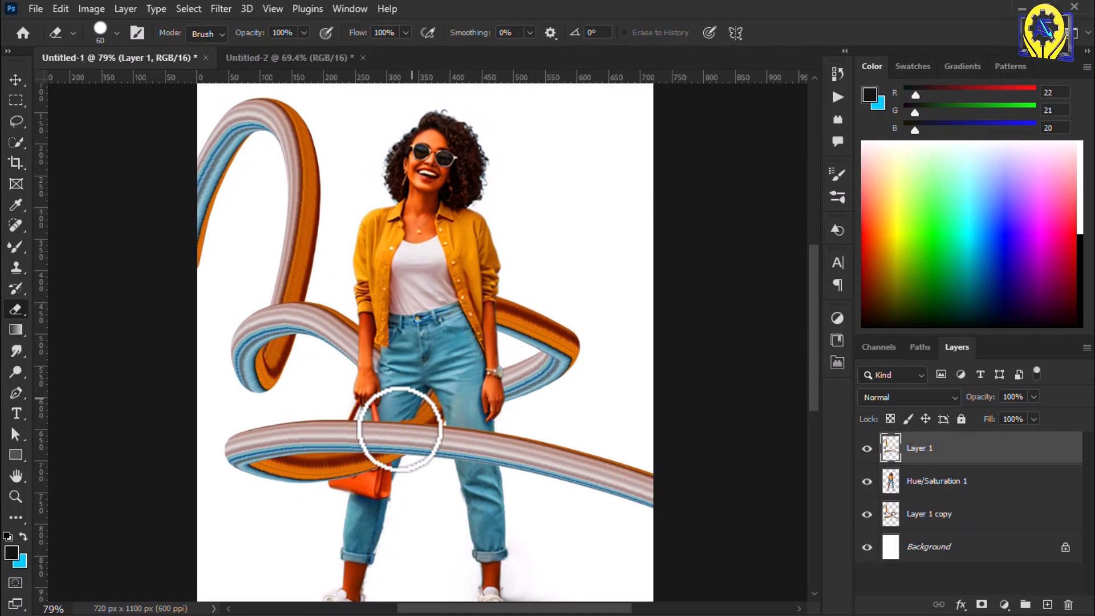
{"action": "scroll", "coordinate": [391, 419], "scroll_direction": "up", "scroll_amount": 3}
{"action": "scroll", "coordinate": [590, 320], "scroll_direction": "down", "scroll_amount": 2}
{"action": "scroll", "coordinate": [590, 319], "scroll_direction": "down", "scroll_amount": 3}
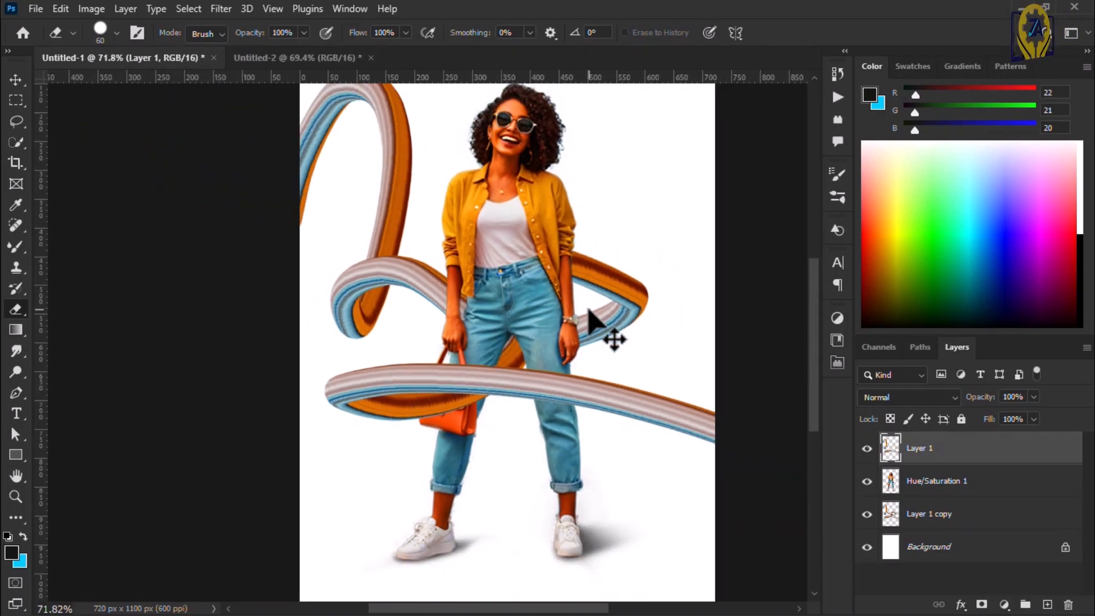
{"action": "scroll", "coordinate": [522, 363], "scroll_direction": "down", "scroll_amount": 1}
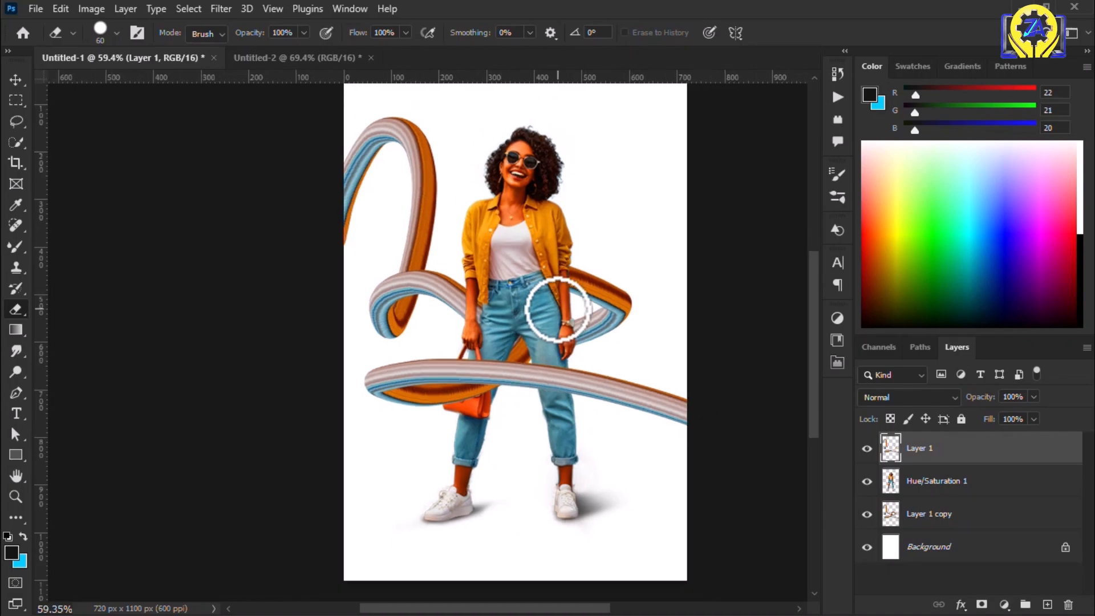
Step: Add a drop shadow to the Hue/Saturation 1 layer and set its colour to black (000000)
{"action": "left_click", "coordinate": [952, 480]}
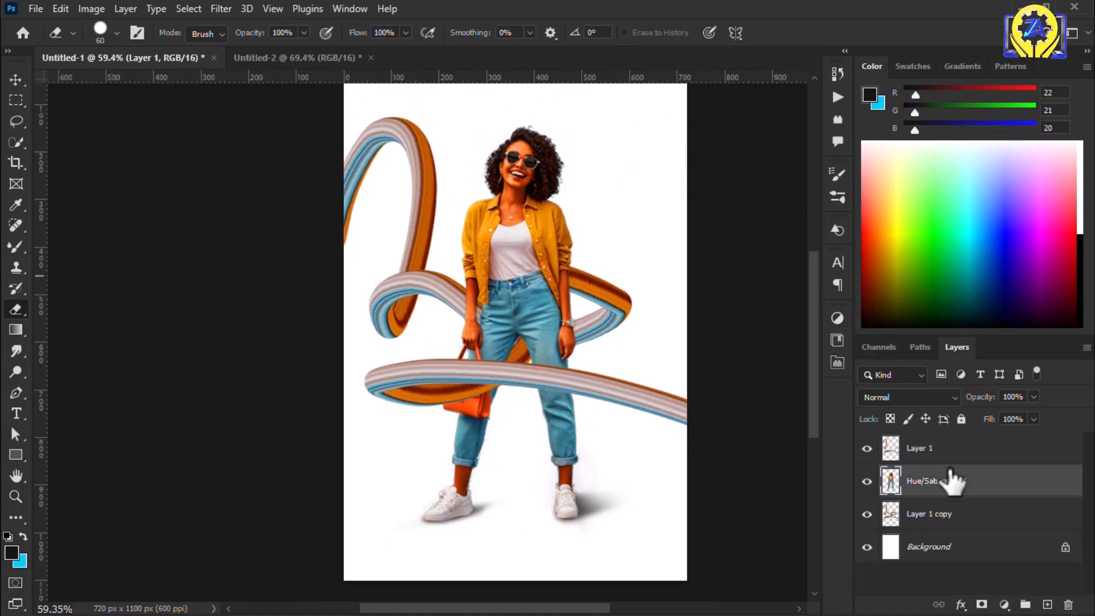
{"action": "left_click", "coordinate": [961, 604]}
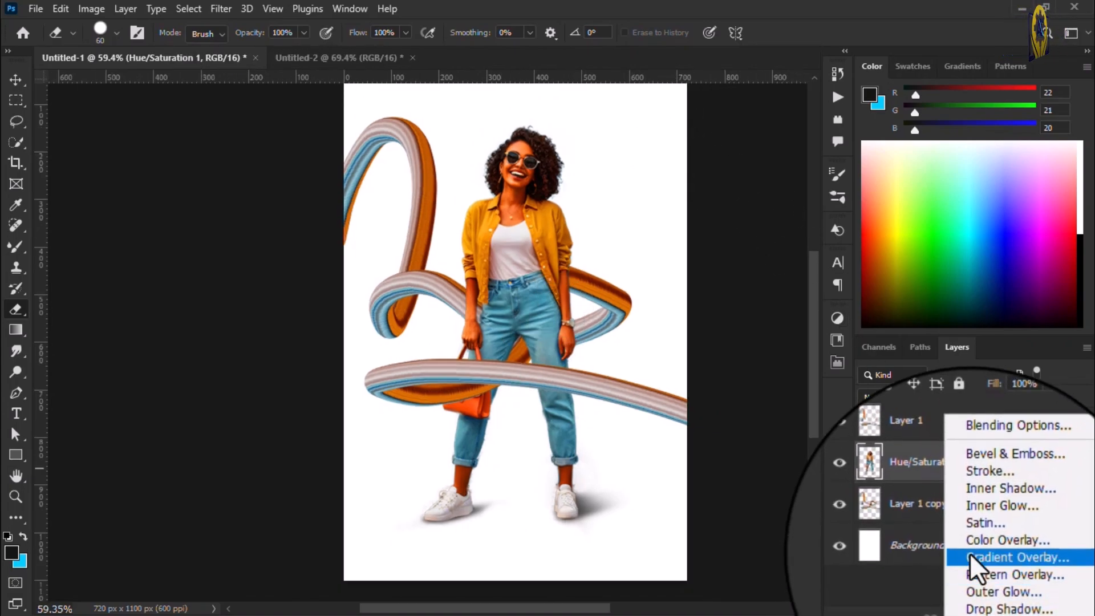
{"action": "left_click", "coordinate": [979, 599]}
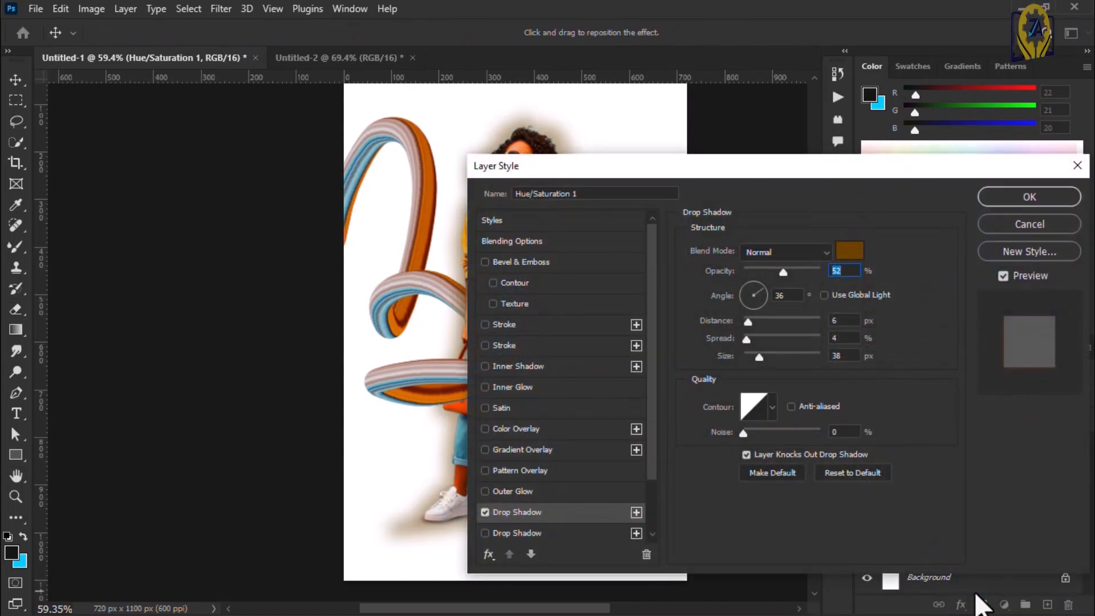
{"action": "left_click", "coordinate": [848, 253]}
{"action": "left_click", "coordinate": [638, 387]}
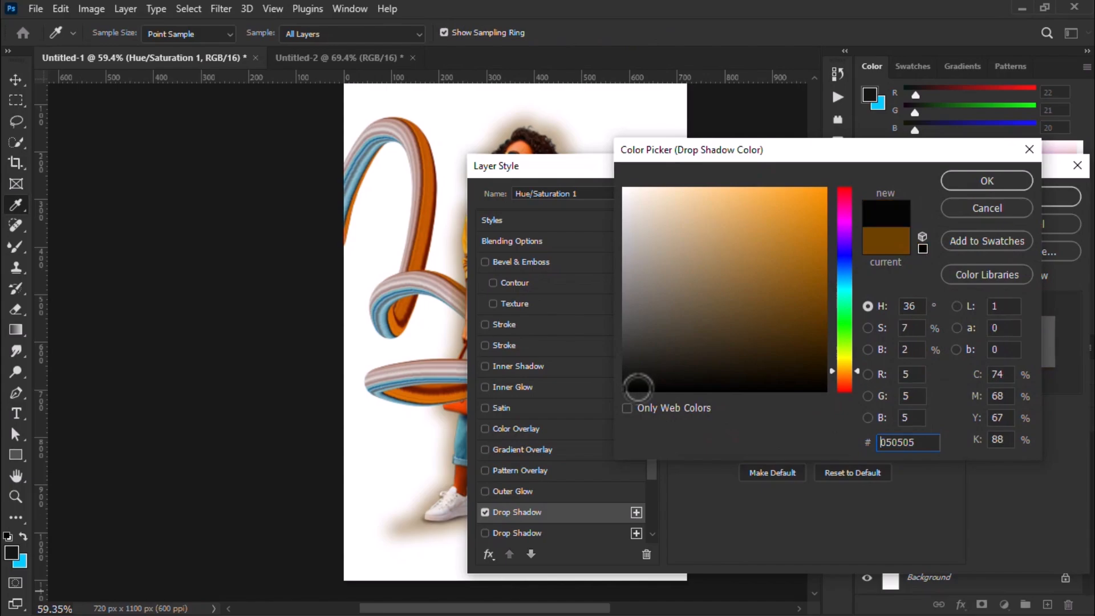
{"action": "left_click_drag", "start_coordinate": [638, 387], "coordinate": [637, 403]}
{"action": "left_click", "coordinate": [969, 181]}
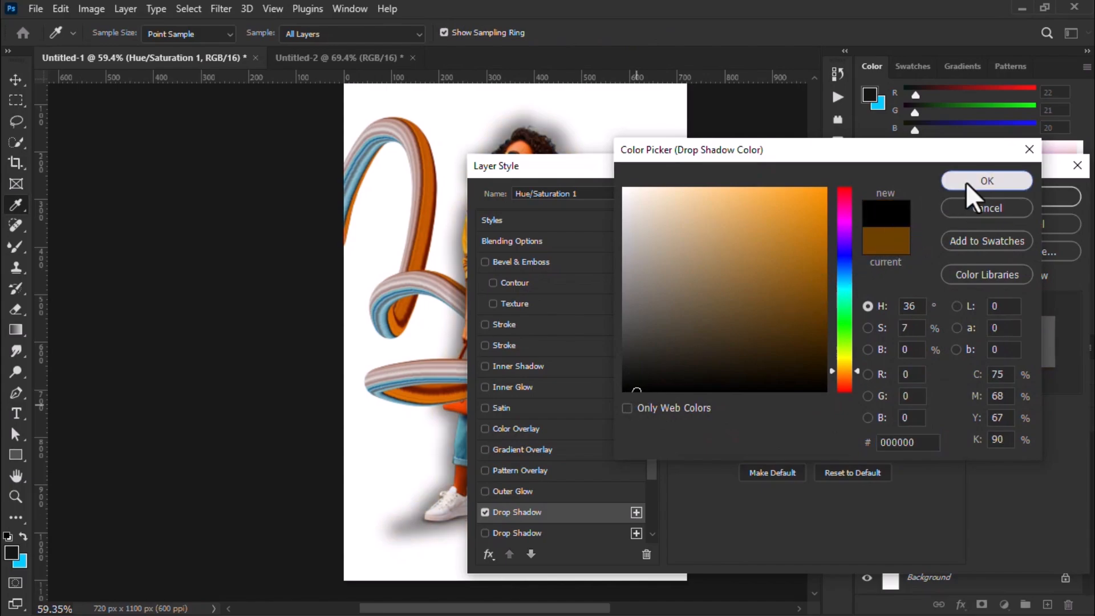
Step: Set the drop shadow to 30% opacity, 0 px distance, 7% spread and 6 px size, and apply it
{"action": "left_click_drag", "start_coordinate": [754, 360], "coordinate": [749, 359]}
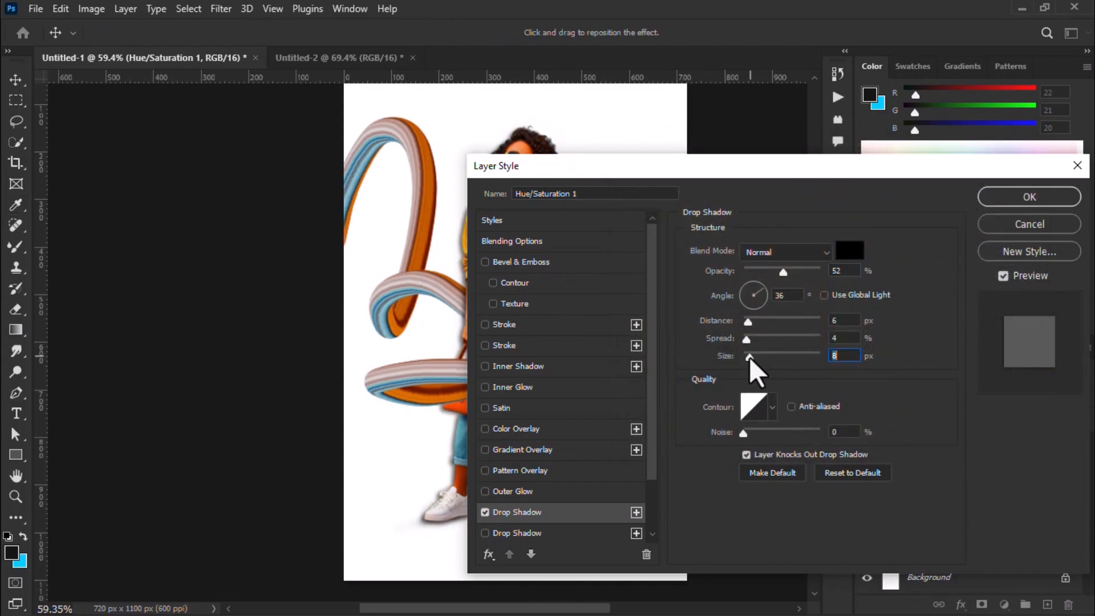
{"action": "left_click_drag", "start_coordinate": [784, 272], "coordinate": [768, 278]}
{"action": "mouse_move", "coordinate": [747, 321]}
{"action": "left_mouse_down"}
{"action": "mouse_move", "coordinate": [747, 354]}
{"action": "mouse_move", "coordinate": [748, 334]}
{"action": "left_mouse_up"}
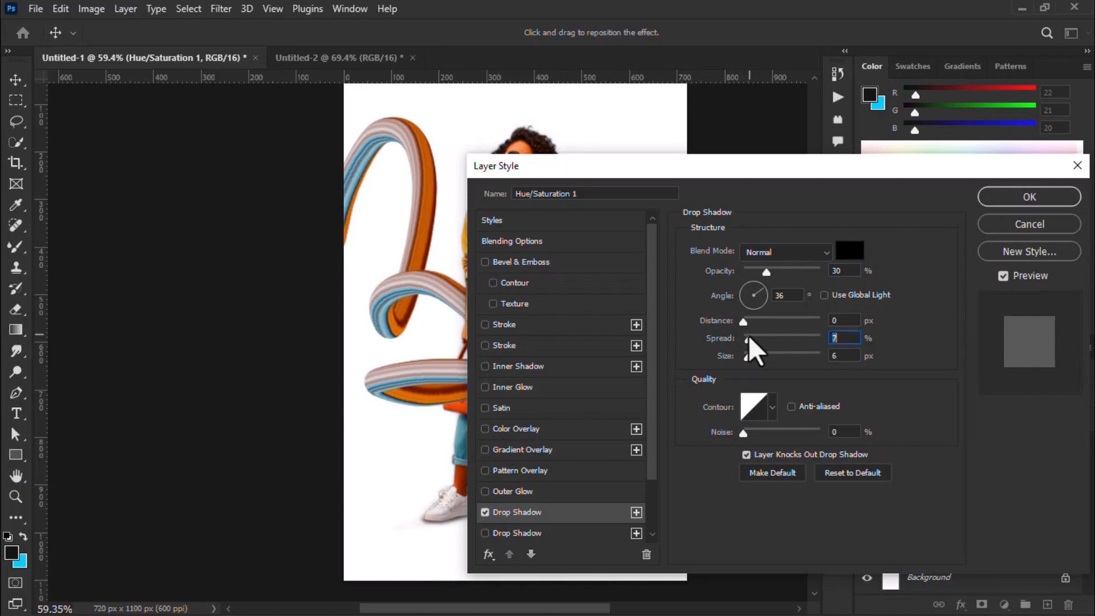
{"action": "left_click", "coordinate": [995, 196]}
{"action": "key", "text": "e"}
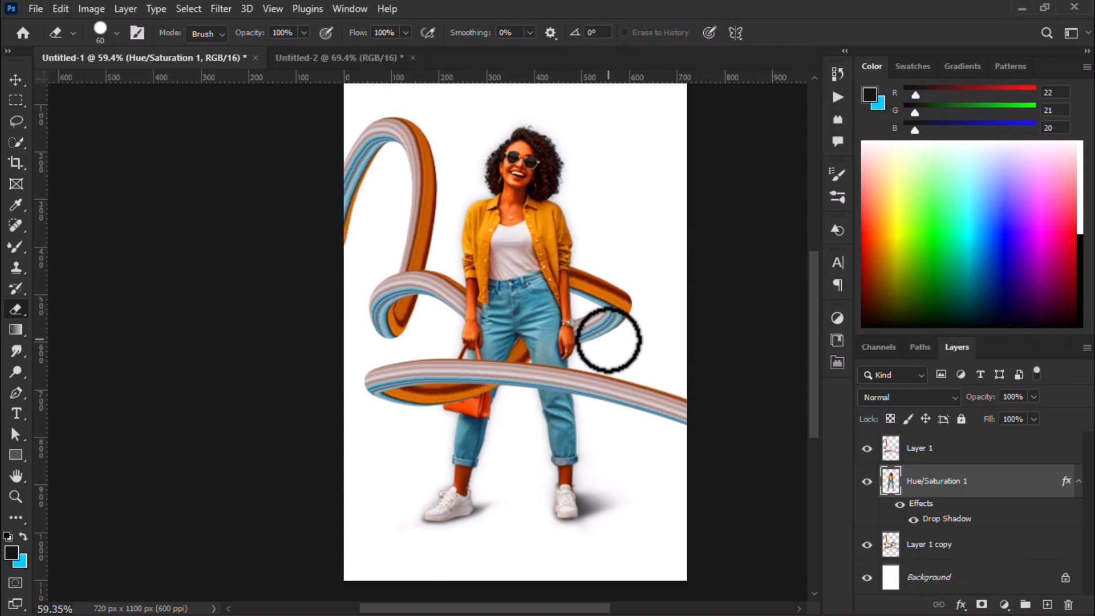
{"action": "key", "text": "ctrl+z"}
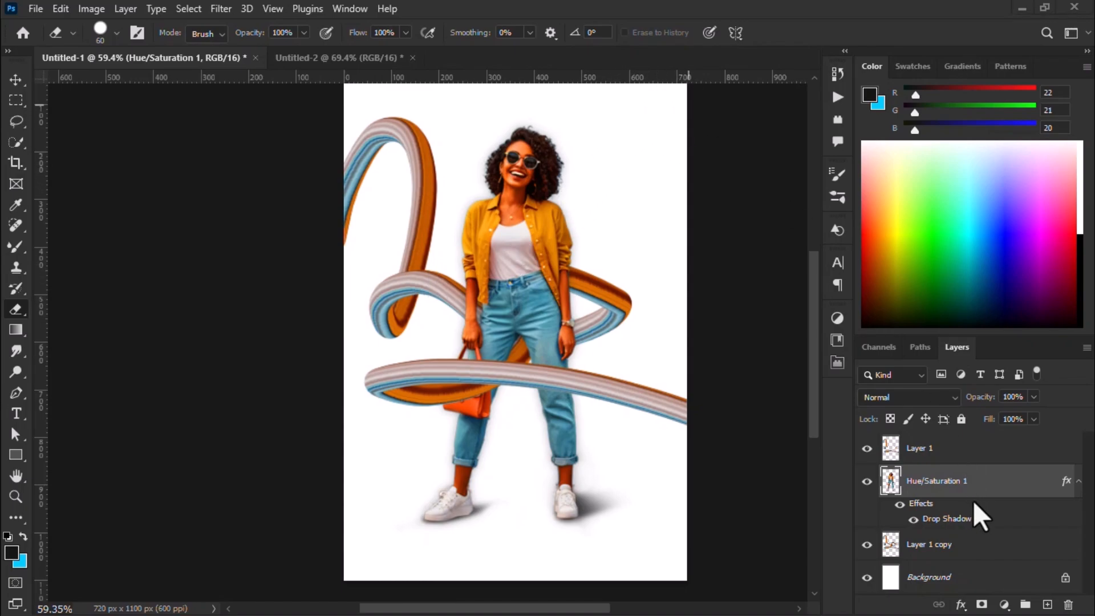
Step: Add a Solid Color fill layer directly above the Background and sample the blue of the woman's jeans (2c7686) for it
{"action": "left_click", "coordinate": [967, 586]}
{"action": "left_click", "coordinate": [1004, 603]}
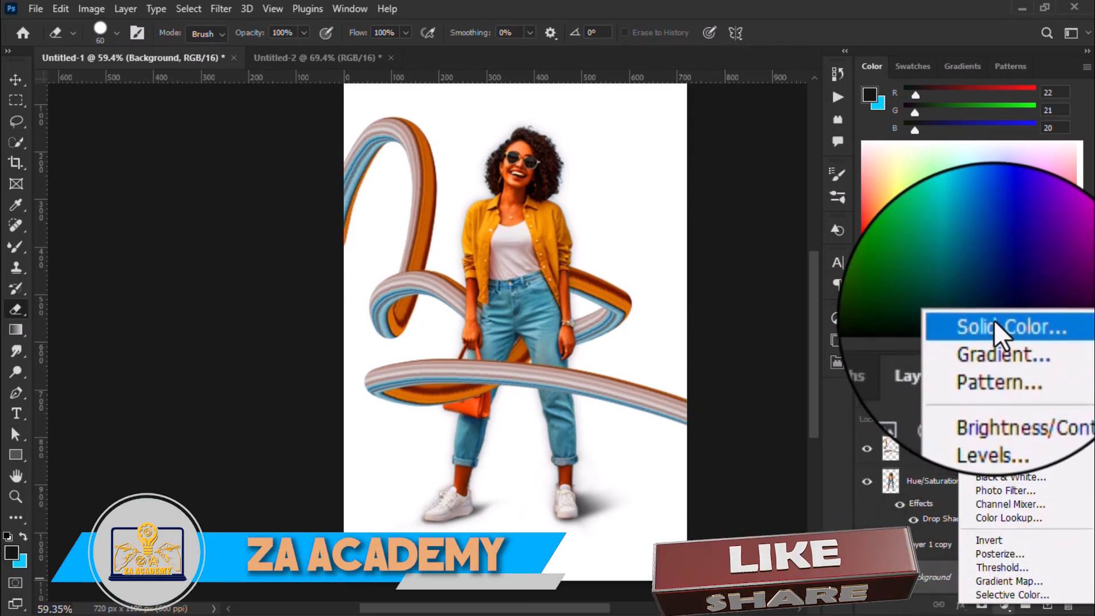
{"action": "left_click", "coordinate": [995, 337]}
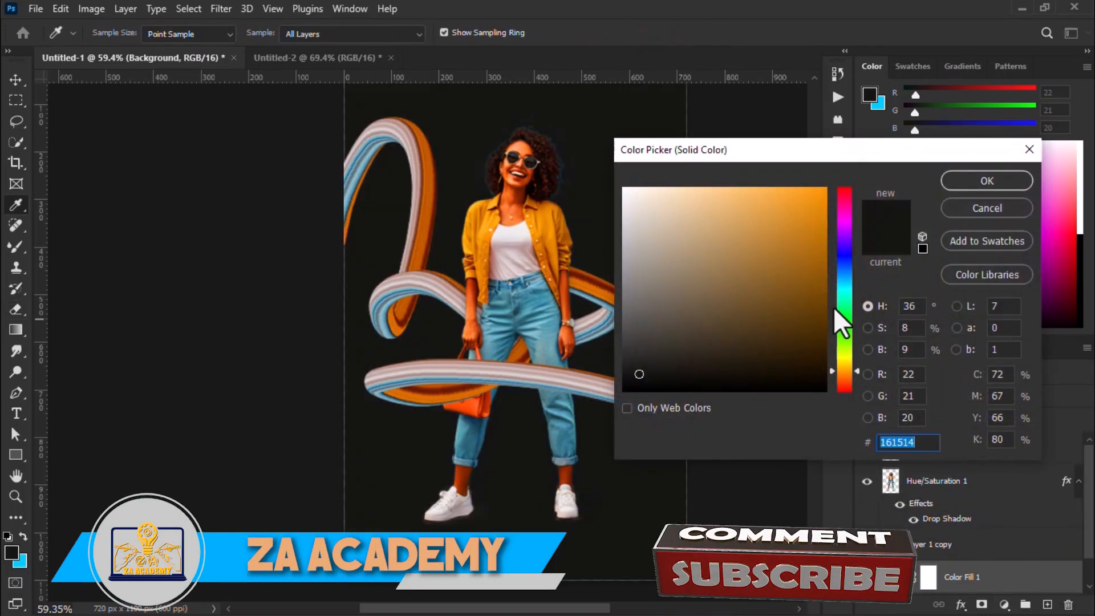
{"action": "left_click", "coordinate": [844, 291]}
{"action": "mouse_move", "coordinate": [795, 263]}
{"action": "left_mouse_down"}
{"action": "mouse_move", "coordinate": [771, 246]}
{"action": "mouse_move", "coordinate": [795, 268]}
{"action": "left_mouse_up"}
{"action": "left_click", "coordinate": [544, 319]}
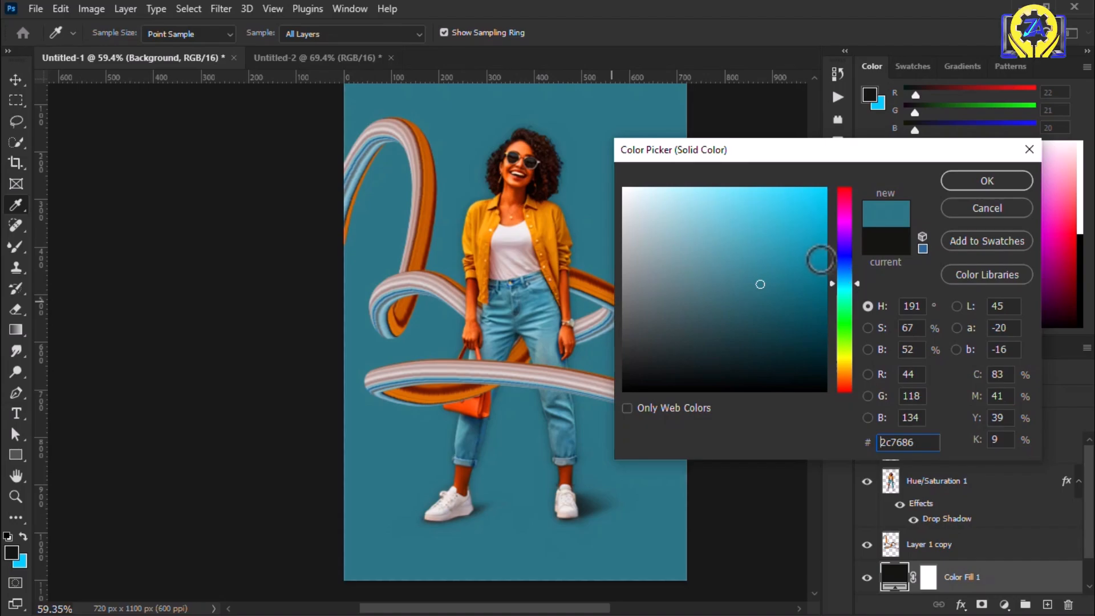
Step: Lighten the fill colour to 3ca4ba and apply it, leaving no layer selected
{"action": "left_click_drag", "start_coordinate": [822, 256], "coordinate": [761, 242]}
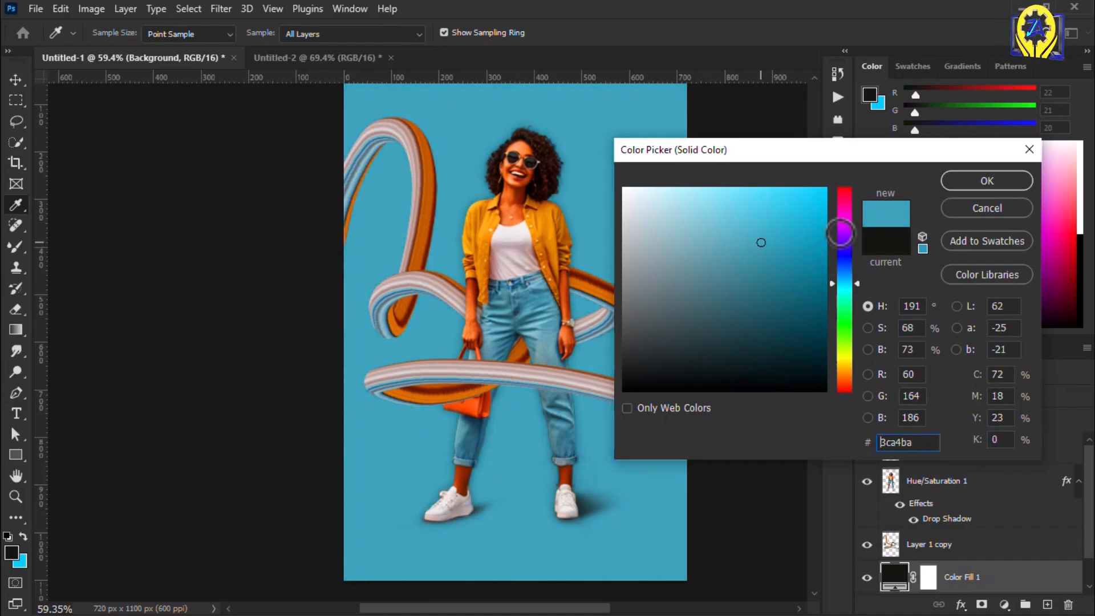
{"action": "left_click", "coordinate": [956, 188]}
{"action": "key", "text": "e"}
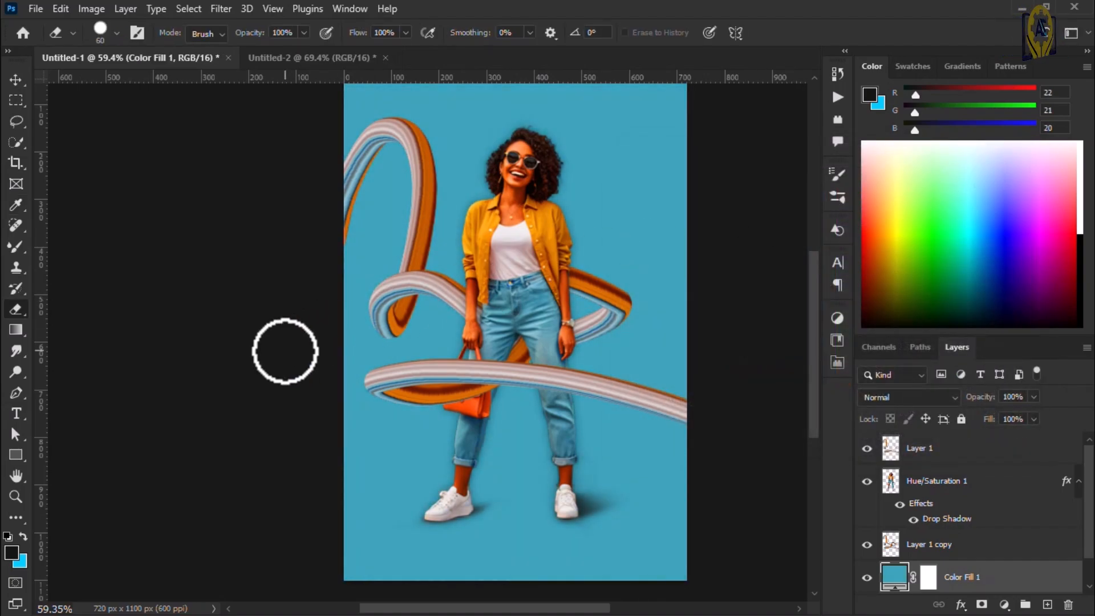
{"action": "left_click", "coordinate": [17, 80]}
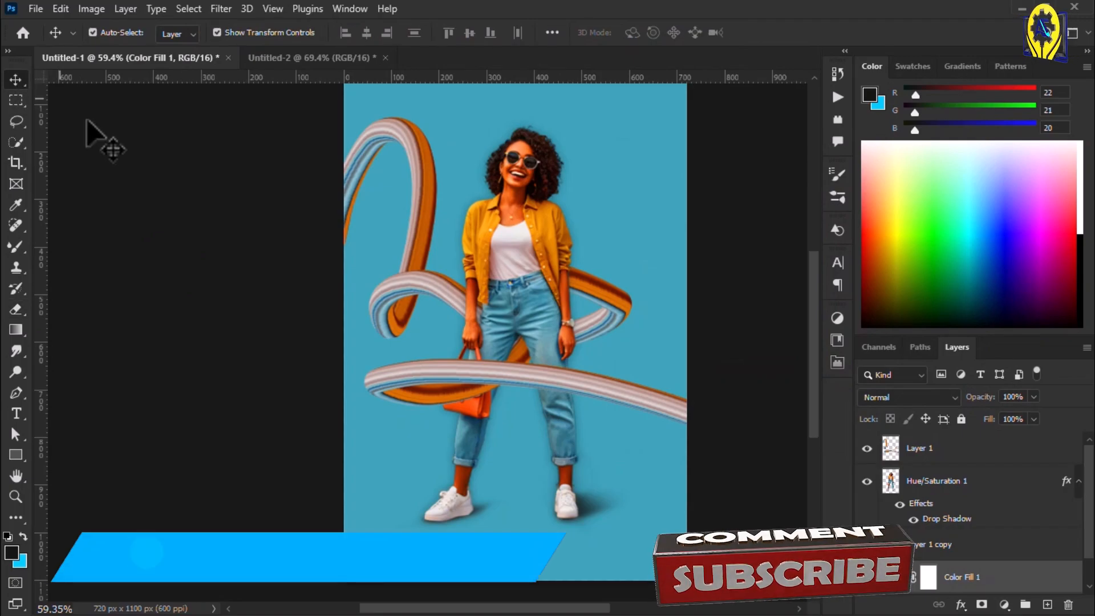
{"action": "left_click", "coordinate": [106, 143]}
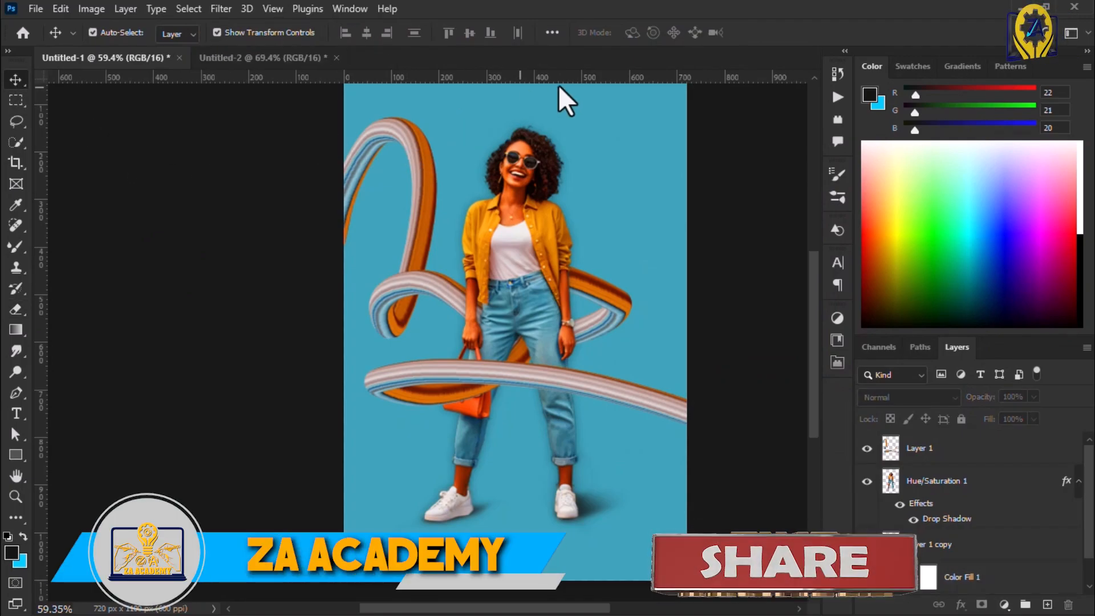
Step: Create a Solid Color fill over the white background, picking teal 199c97 and replacing it with blue 2c7686 sampled from the jeans
{"action": "left_click", "coordinate": [1004, 605]}
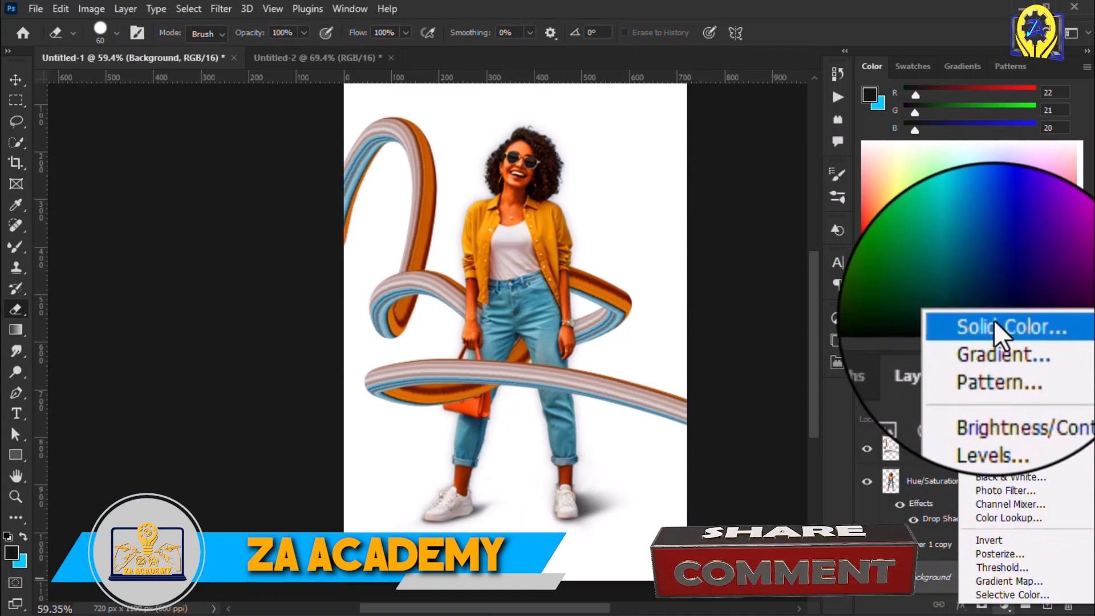
{"action": "left_click", "coordinate": [994, 320]}
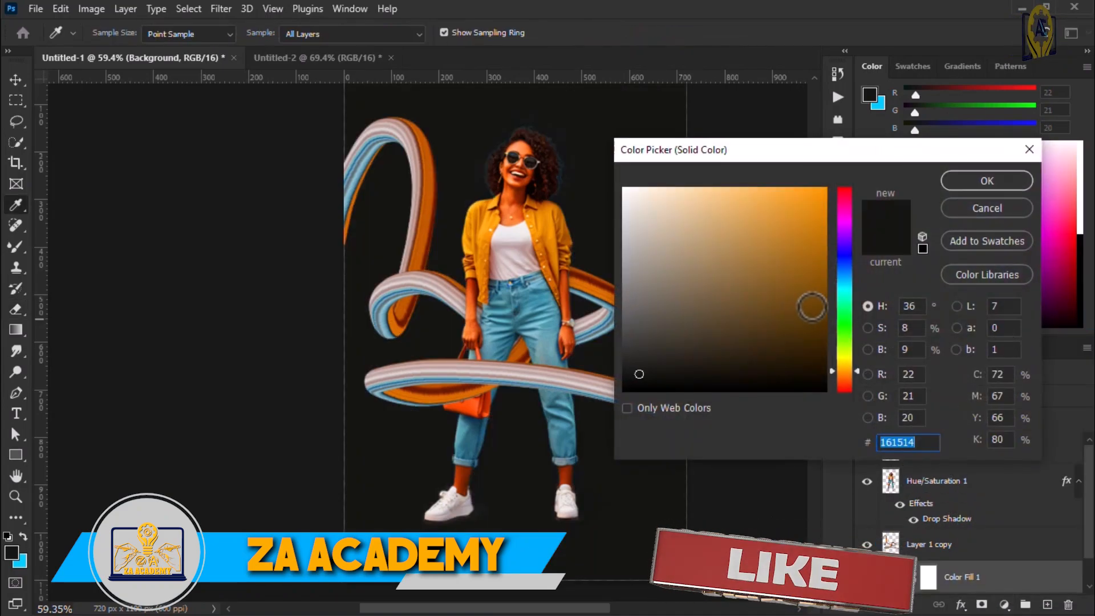
{"action": "left_click_drag", "start_coordinate": [852, 293], "coordinate": [845, 291]}
{"action": "left_click", "coordinate": [796, 264]}
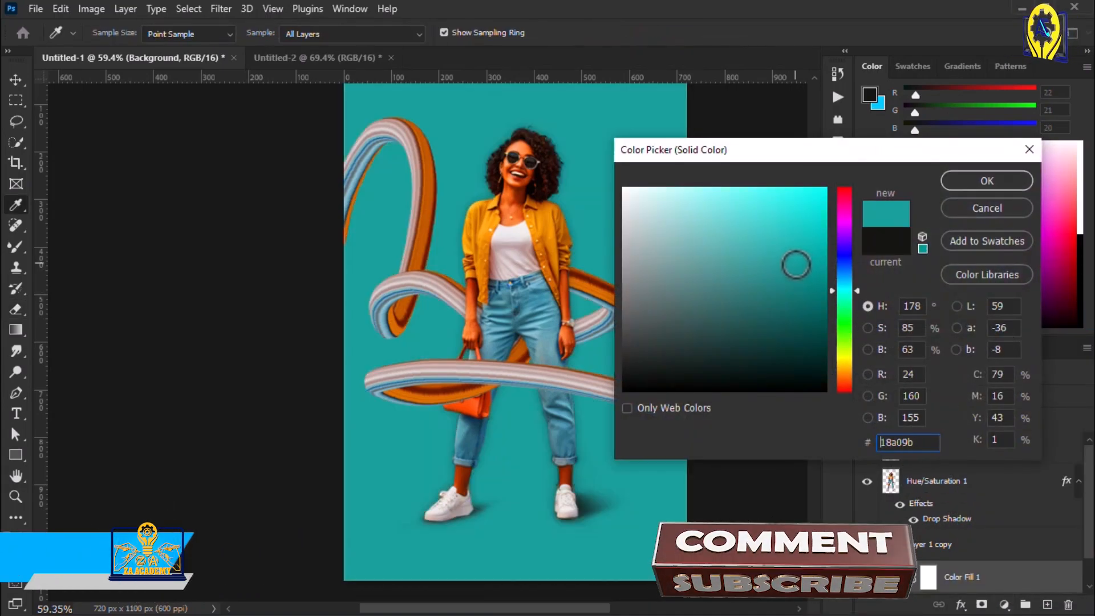
{"action": "mouse_move", "coordinate": [796, 265]}
{"action": "left_mouse_down"}
{"action": "mouse_move", "coordinate": [770, 244]}
{"action": "mouse_move", "coordinate": [795, 268]}
{"action": "left_mouse_up"}
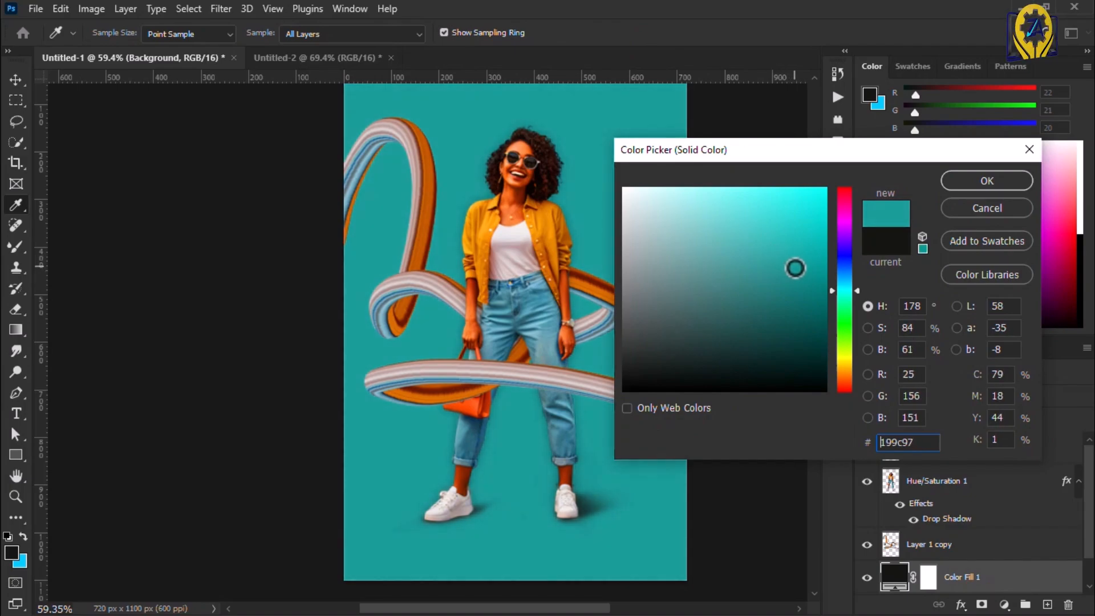
{"action": "left_click", "coordinate": [545, 319]}
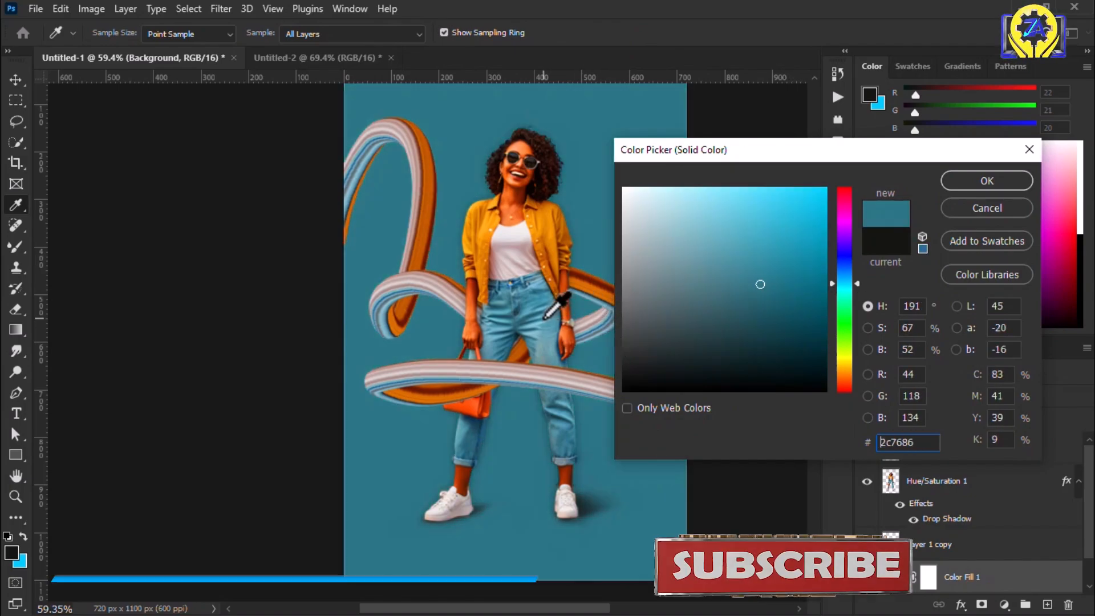
Step: Brighten the sampled jeans blue to about 3ba1b7, accept the background fill and deselect its layer
{"action": "left_click", "coordinate": [820, 261]}
{"action": "left_click_drag", "start_coordinate": [821, 260], "coordinate": [762, 245]}
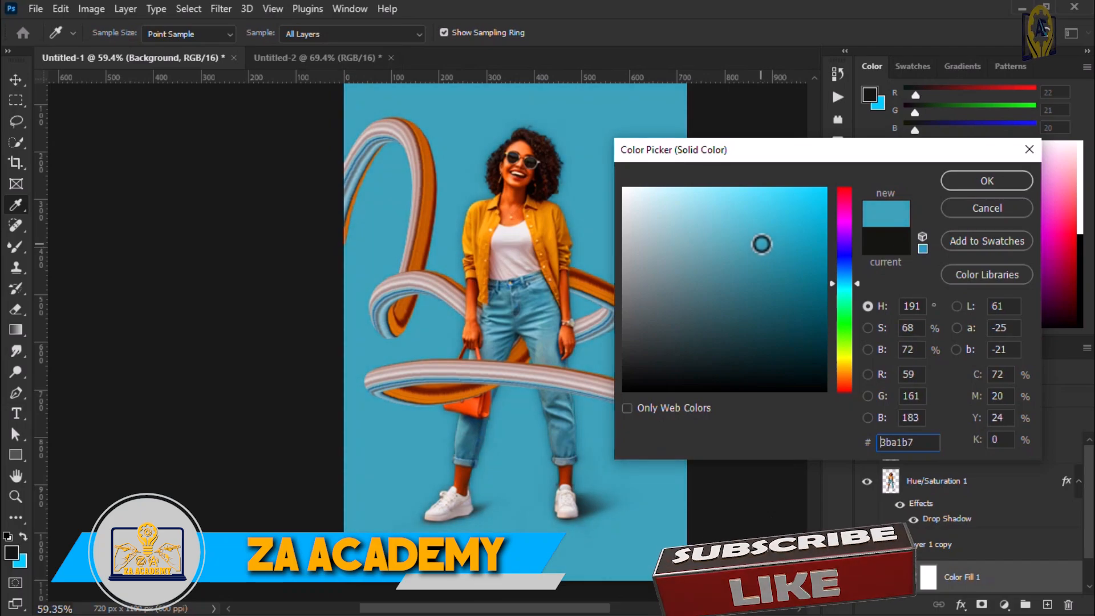
{"action": "left_click", "coordinate": [956, 187]}
{"action": "key", "text": "e"}
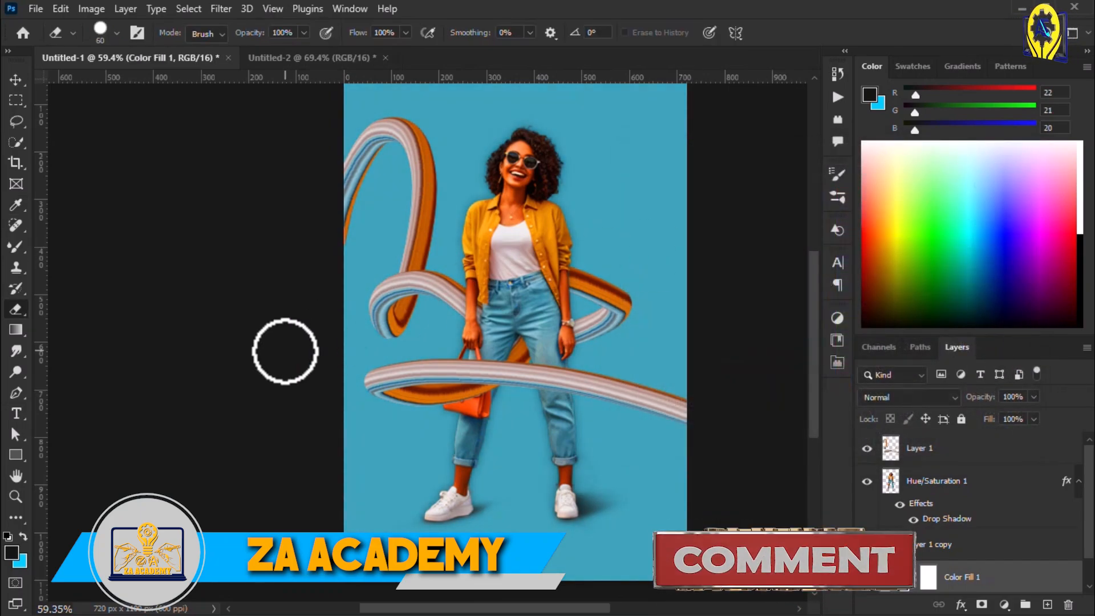
{"action": "left_click", "coordinate": [17, 81]}
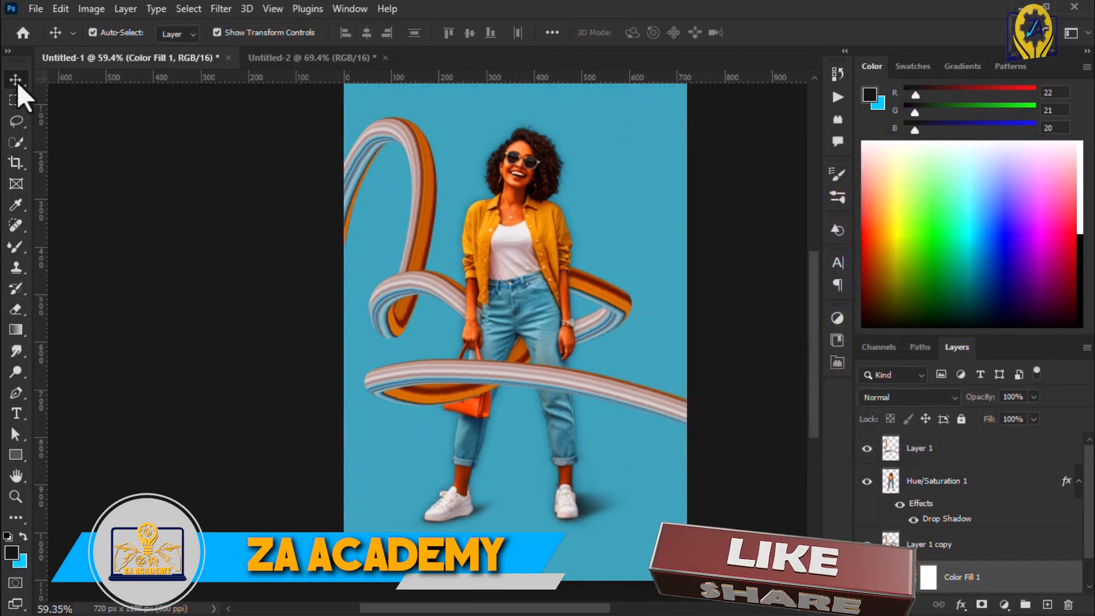
{"action": "left_click", "coordinate": [108, 139]}
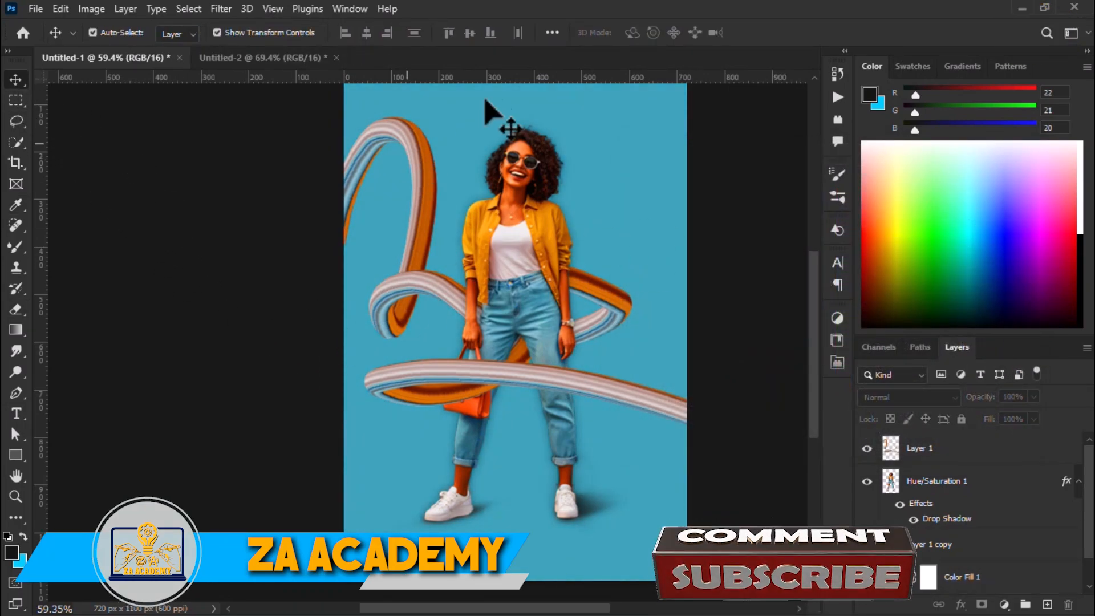